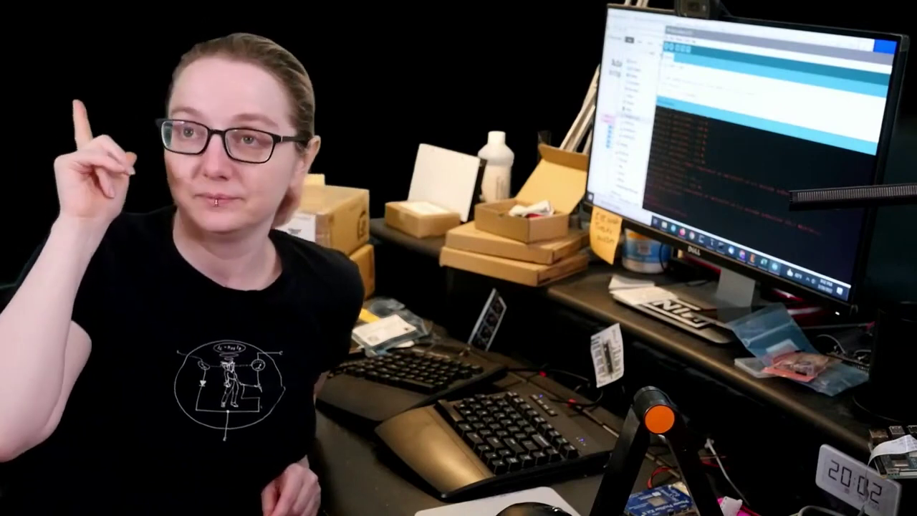
{"action": "left_click", "coordinate": [819, 66]}
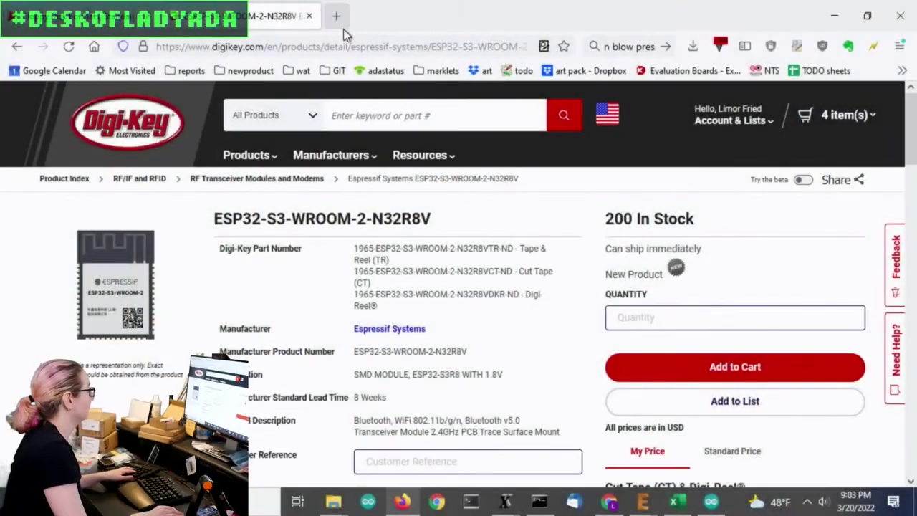
Open the Adafruit shop website in a new browser tab
{"action": "left_click", "coordinate": [336, 16]}
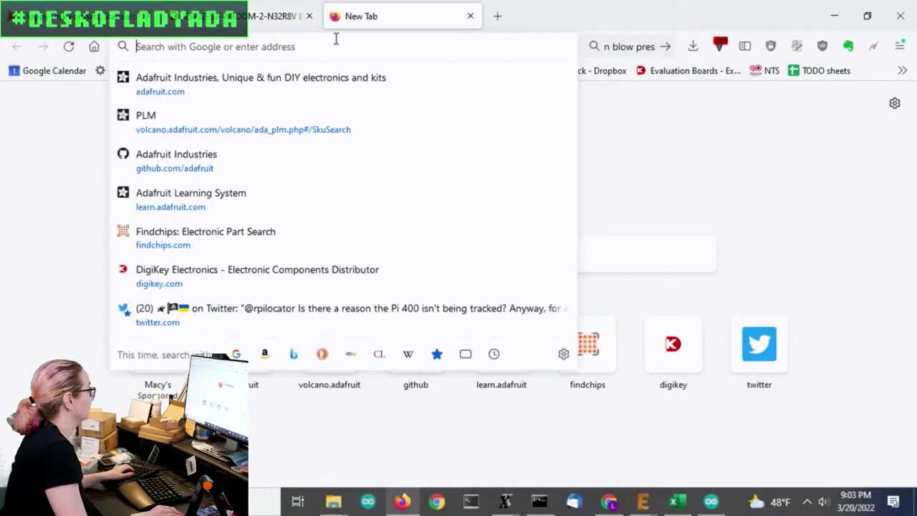
{"action": "key", "text": "Down"}
{"action": "key", "text": "Return"}
Search the Adafruit shop for "mcp4" and look through the DAC breakout boards in the results
{"action": "left_click", "coordinate": [685, 148]}
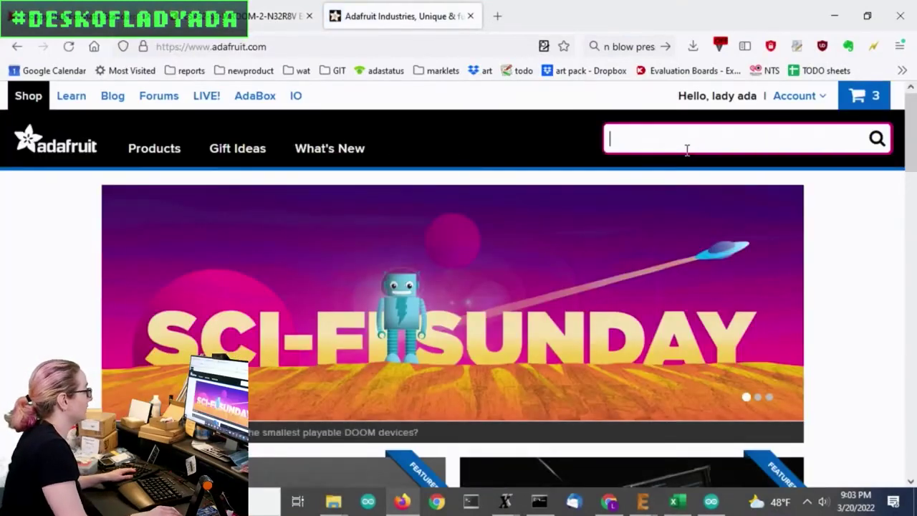
{"action": "type", "text": "mcp"}
{"action": "key", "text": "Return"}
{"action": "type", "text": "4"}
{"action": "key", "text": "Return"}
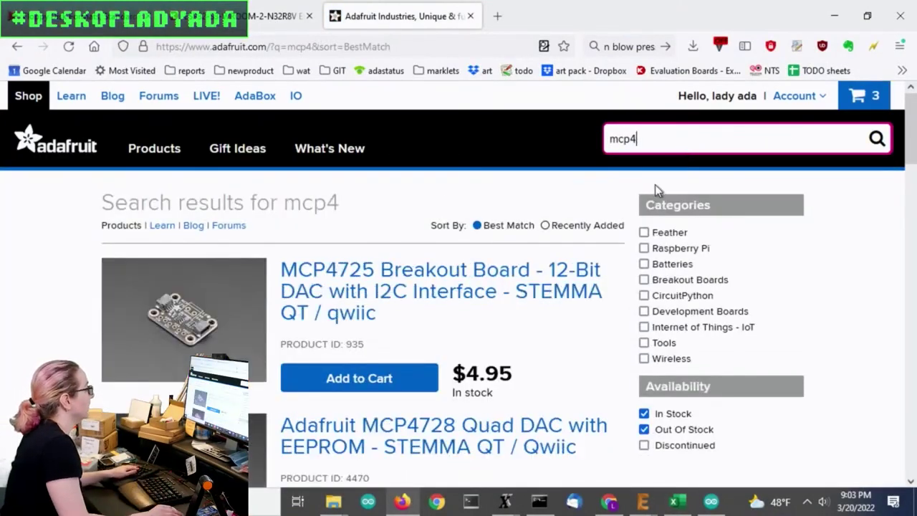
{"action": "scroll", "coordinate": [657, 187], "scroll_direction": "down", "scroll_amount": 2}
{"action": "scroll", "coordinate": [657, 189], "scroll_direction": "down", "scroll_amount": 2}
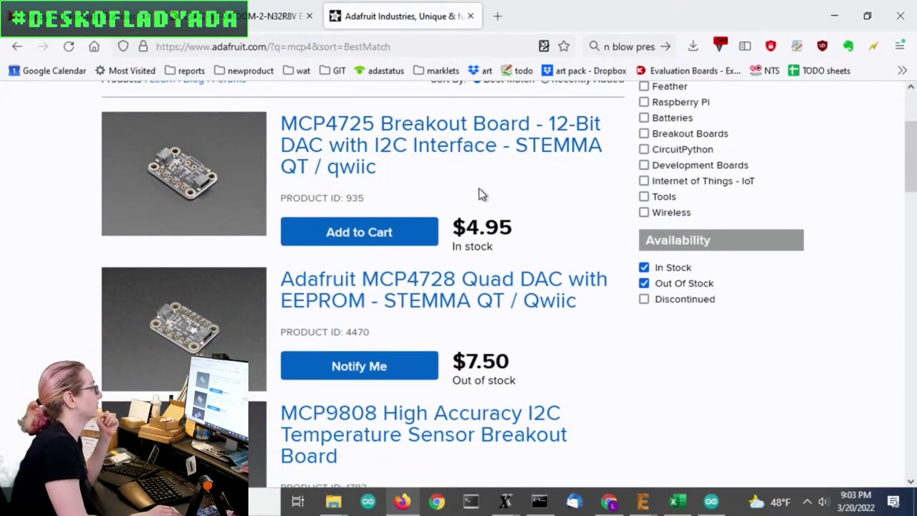
{"action": "scroll", "coordinate": [481, 194], "scroll_direction": "down", "scroll_amount": 2}
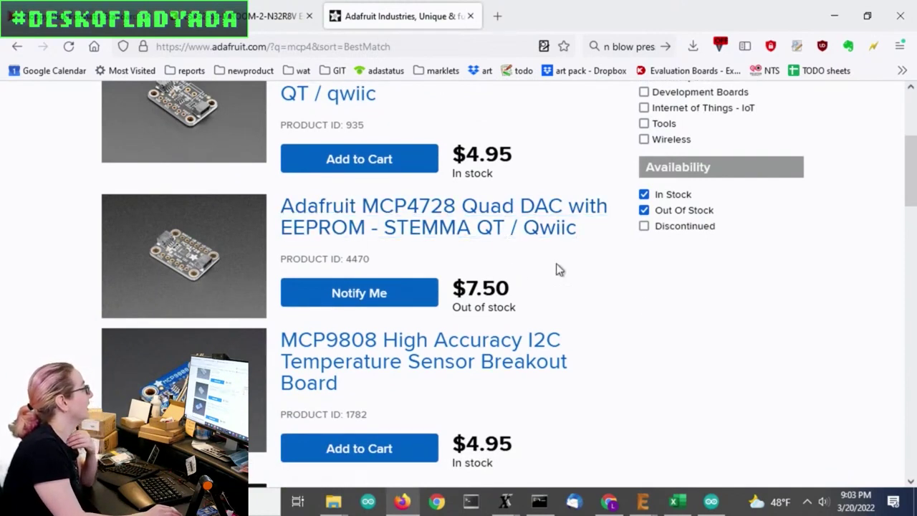
{"action": "scroll", "coordinate": [592, 346], "scroll_direction": "up", "scroll_amount": 4}
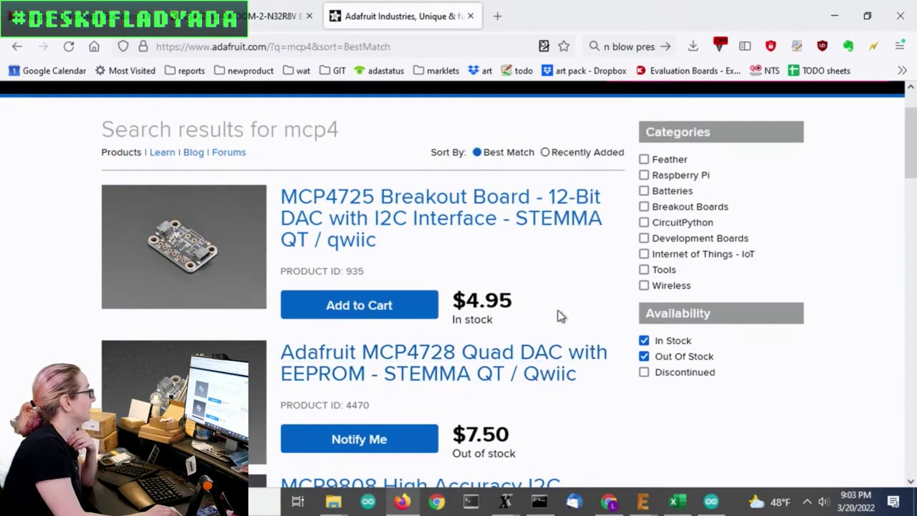
{"action": "scroll", "coordinate": [645, 215], "scroll_direction": "up", "scroll_amount": 2}
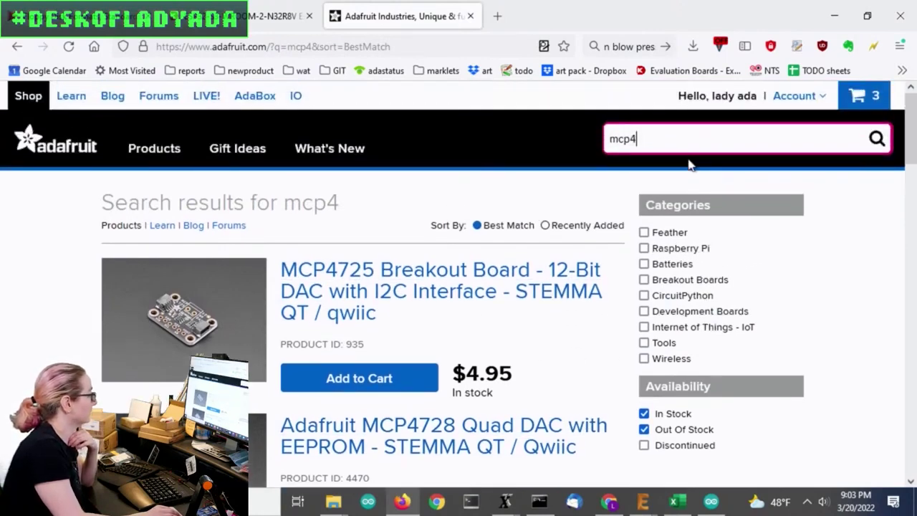
Search the Adafruit shop for "ads11" and look at the ADC boards in the results
{"action": "double_click", "coordinate": [682, 146]}
{"action": "type", "text": "ads"}
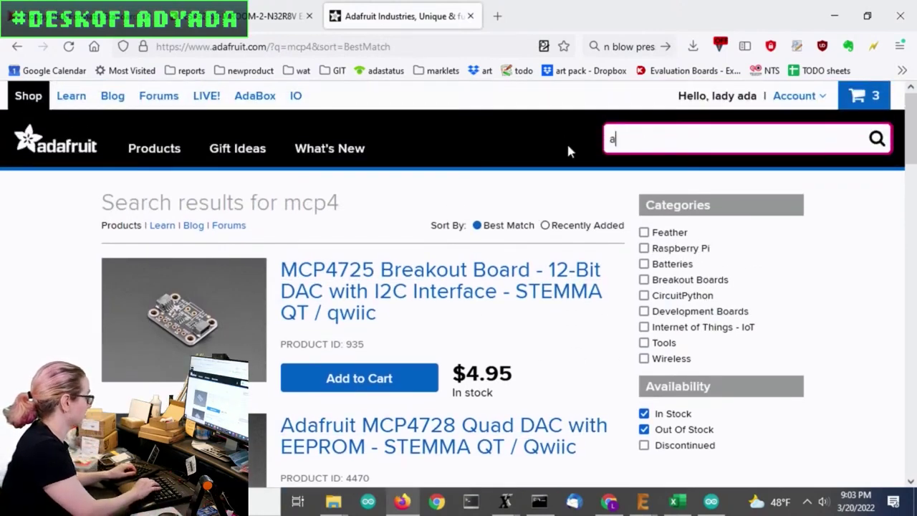
{"action": "key", "text": "Return"}
{"action": "type", "text": "11"}
{"action": "key", "text": "Return"}
{"action": "scroll", "coordinate": [566, 147], "scroll_direction": "down", "scroll_amount": 2}
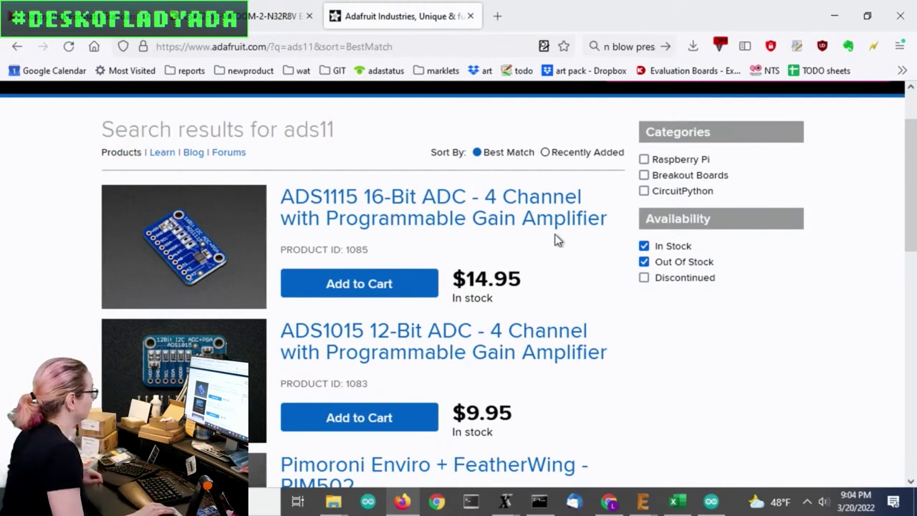
Switch to the Digi-Key page, search for "dac" and open the Data Acquisition - Digital to Analog Converters (DAC) category
{"action": "left_click", "coordinate": [258, 22]}
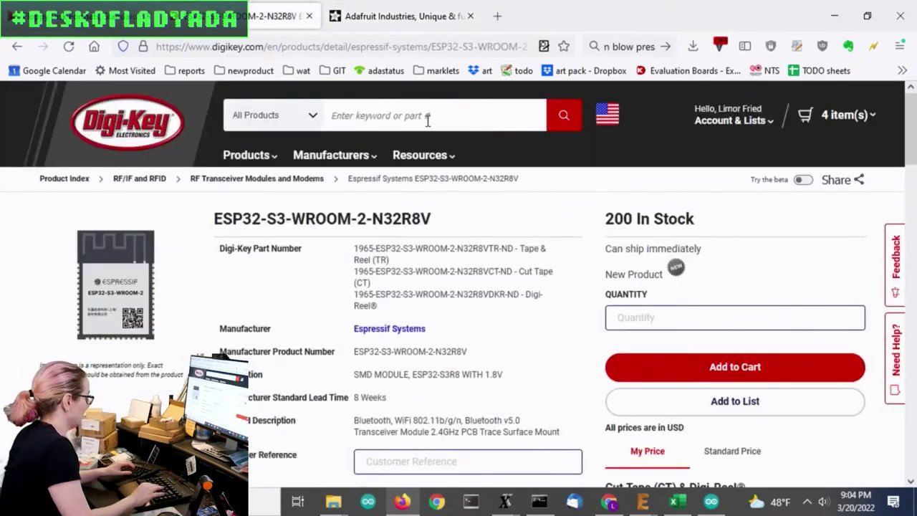
{"action": "type", "text": "dac"}
{"action": "key", "text": "Return"}
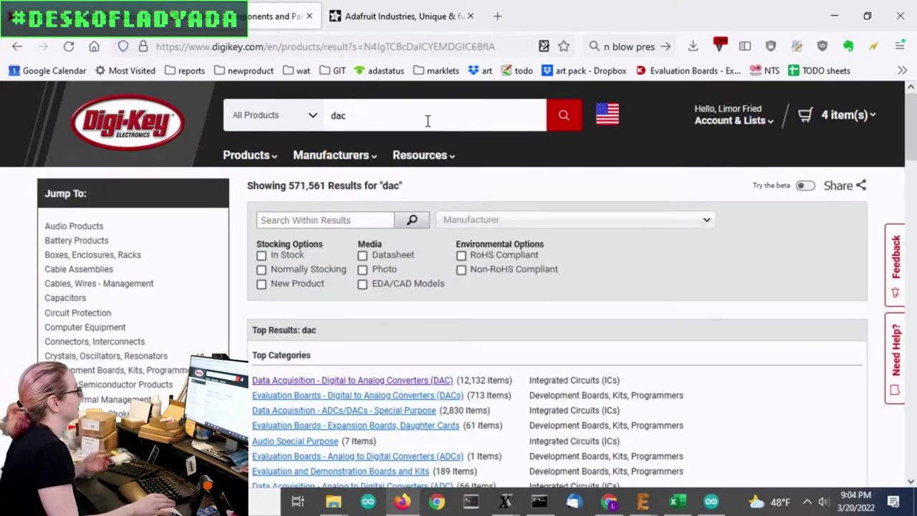
{"action": "scroll", "coordinate": [690, 265], "scroll_direction": "down", "scroll_amount": 3}
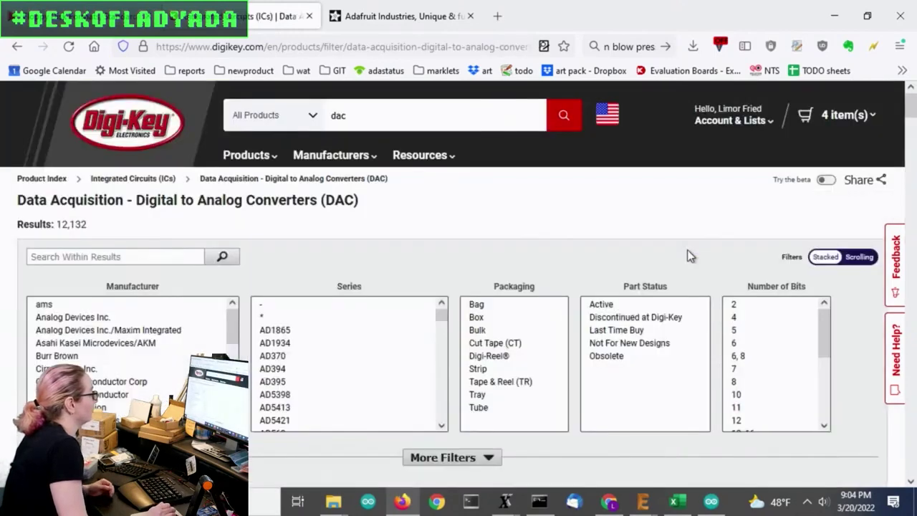
Examine the filter lists and stocking options available for the digital to analog converter category
{"action": "scroll", "coordinate": [846, 197], "scroll_direction": "down", "scroll_amount": 10}
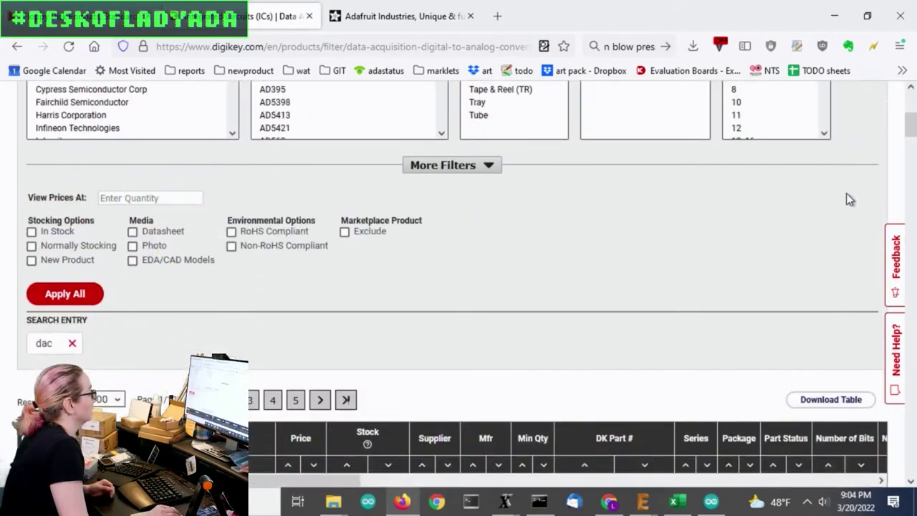
{"action": "scroll", "coordinate": [846, 197], "scroll_direction": "up", "scroll_amount": 10}
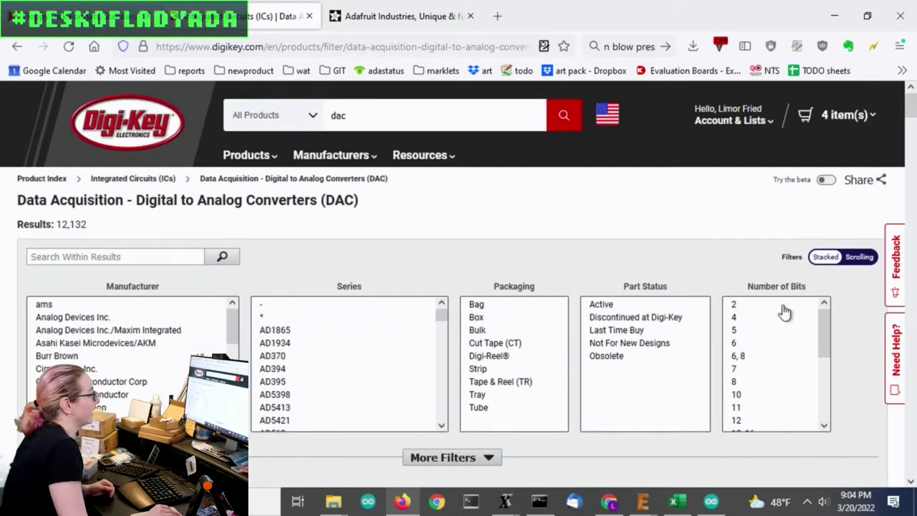
{"action": "scroll", "coordinate": [829, 328], "scroll_direction": "up", "scroll_amount": 1}
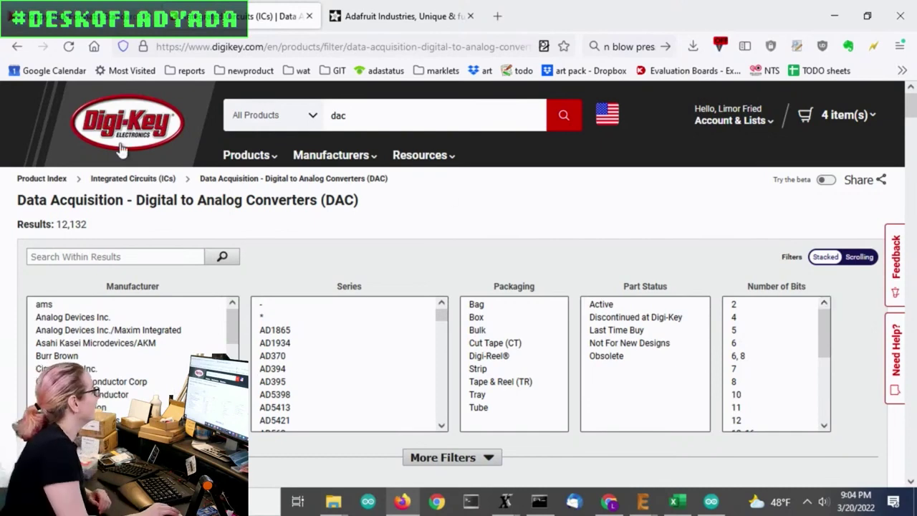
{"action": "scroll", "coordinate": [678, 362], "scroll_direction": "down", "scroll_amount": 5}
{"action": "scroll", "coordinate": [678, 349], "scroll_direction": "up", "scroll_amount": 4}
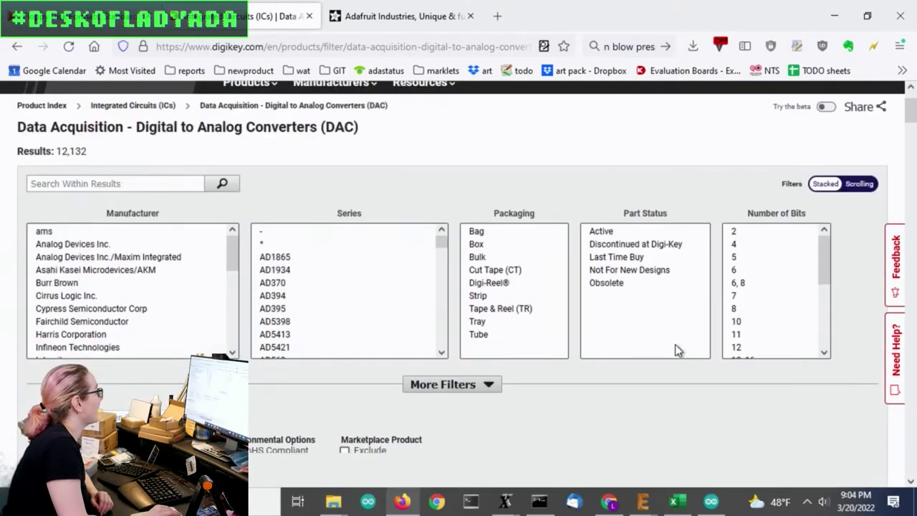
{"action": "scroll", "coordinate": [686, 342], "scroll_direction": "down", "scroll_amount": 4}
{"action": "scroll", "coordinate": [687, 342], "scroll_direction": "up", "scroll_amount": 4}
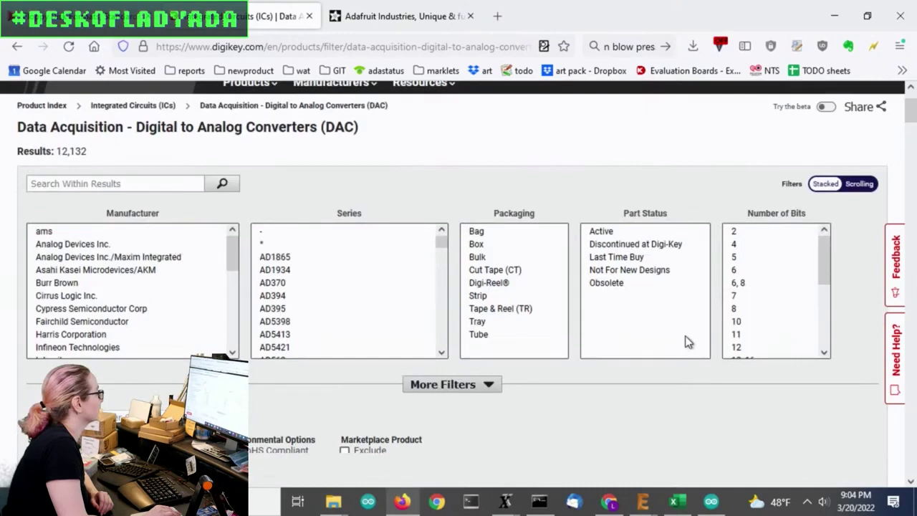
{"action": "scroll", "coordinate": [685, 337], "scroll_direction": "down", "scroll_amount": 3}
{"action": "scroll", "coordinate": [685, 337], "scroll_direction": "up", "scroll_amount": 2}
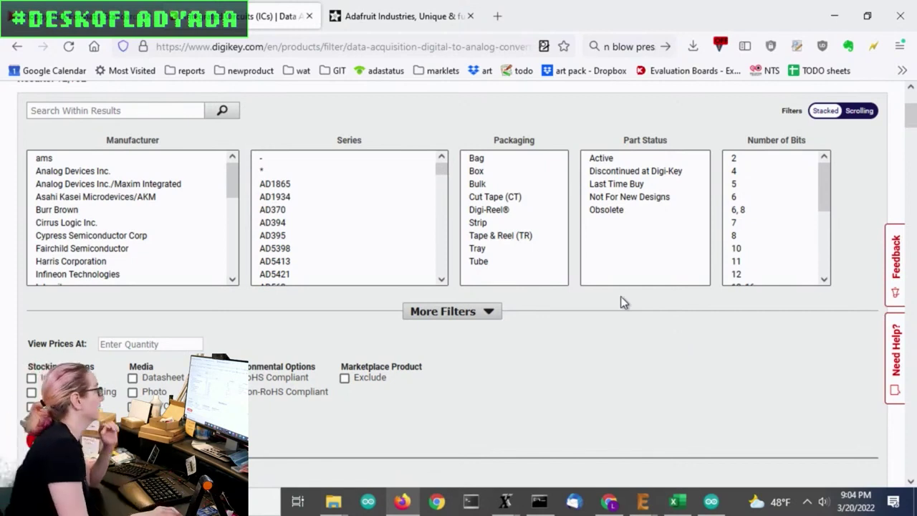
Show the additional filters and restrict the number of bits to "12, 16" and everything from 16 upward, including the "-" entry
{"action": "left_click", "coordinate": [467, 311]}
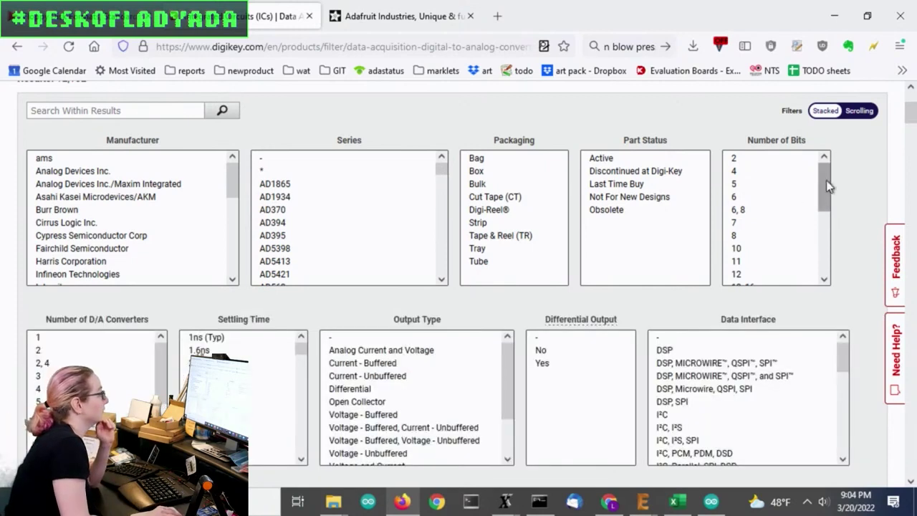
{"action": "left_click_drag", "start_coordinate": [821, 177], "coordinate": [822, 231]}
{"action": "left_click", "coordinate": [773, 185]}
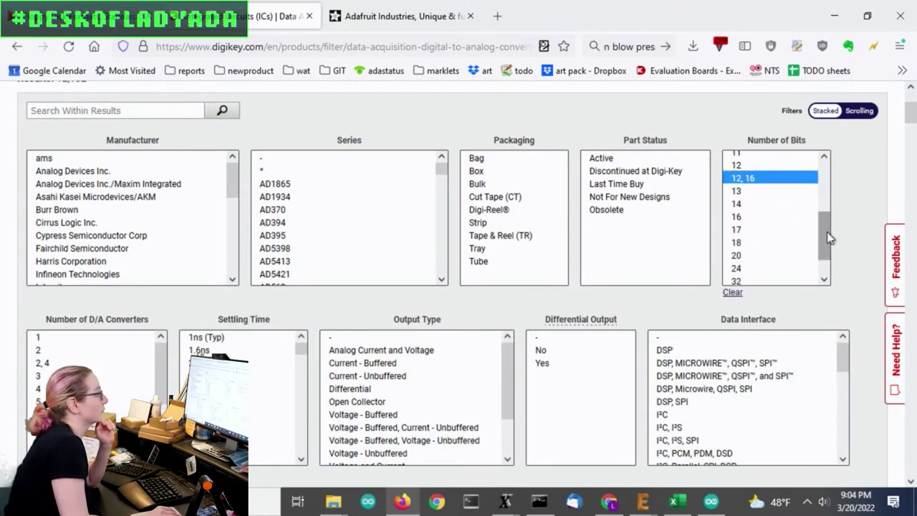
{"action": "left_click_drag", "start_coordinate": [825, 196], "coordinate": [825, 244]}
{"action": "left_click_drag", "start_coordinate": [756, 190], "coordinate": [755, 274]}
{"action": "scroll", "coordinate": [877, 176], "scroll_direction": "down", "scroll_amount": 10}
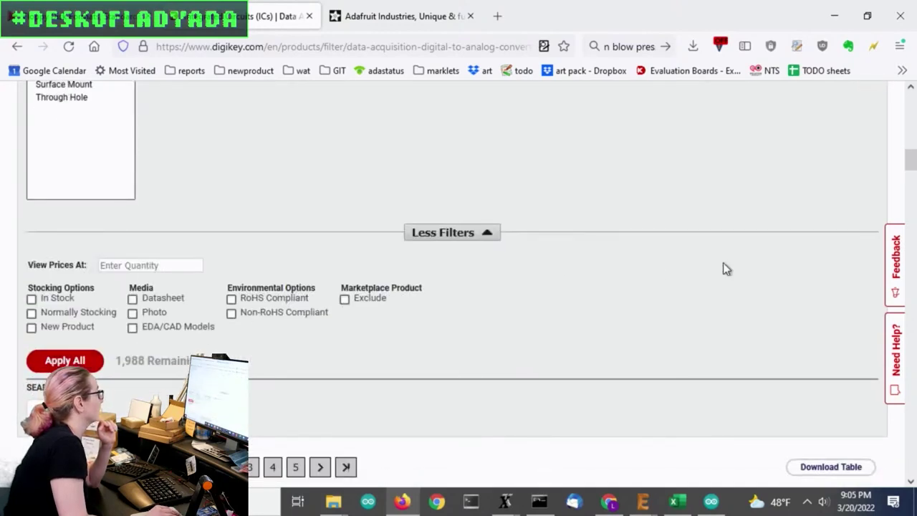
{"action": "scroll", "coordinate": [723, 268], "scroll_direction": "up", "scroll_amount": 10}
{"action": "key", "text": "Return"}
Restrict the part status to Active and apply the filter
{"action": "scroll", "coordinate": [853, 207], "scroll_direction": "down", "scroll_amount": 3}
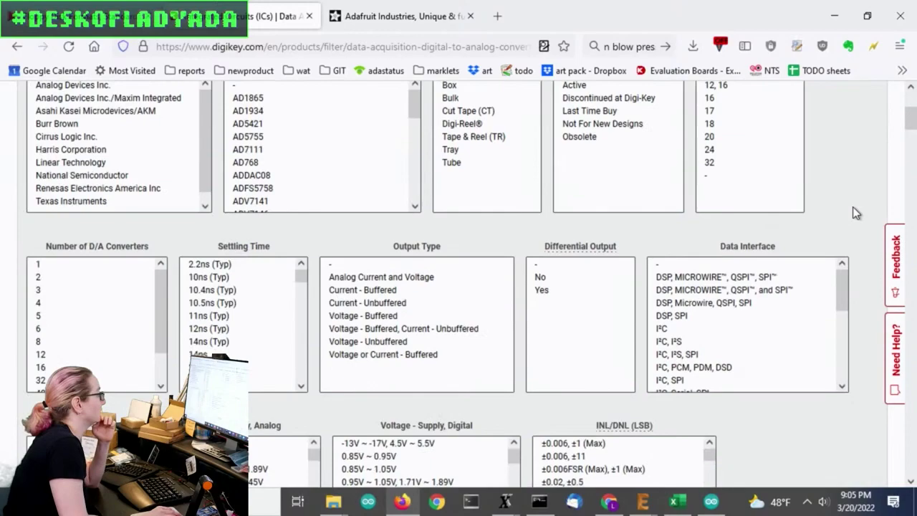
{"action": "scroll", "coordinate": [852, 207], "scroll_direction": "down", "scroll_amount": 3}
{"action": "scroll", "coordinate": [853, 208], "scroll_direction": "up", "scroll_amount": 5}
{"action": "left_click", "coordinate": [609, 234]}
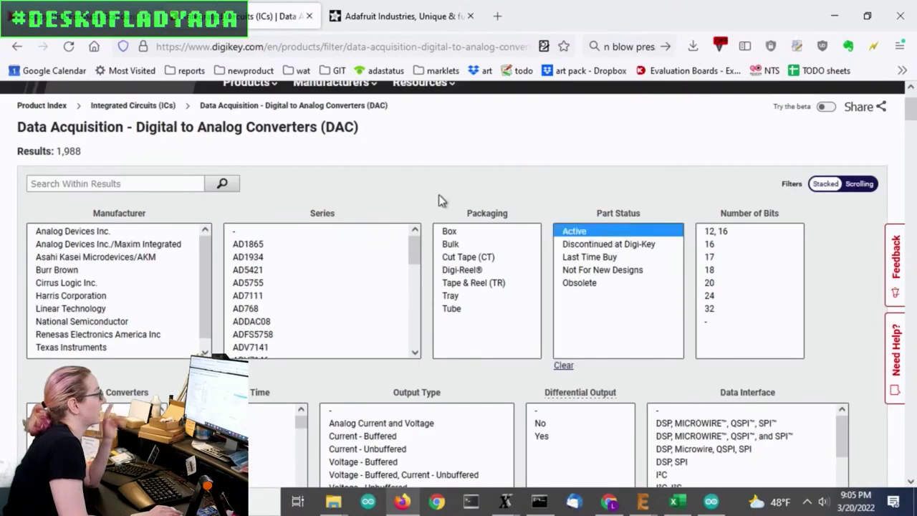
{"action": "scroll", "coordinate": [435, 232], "scroll_direction": "down", "scroll_amount": 6}
{"action": "scroll", "coordinate": [164, 344], "scroll_direction": "up", "scroll_amount": 4}
{"action": "scroll", "coordinate": [176, 336], "scroll_direction": "down", "scroll_amount": 6}
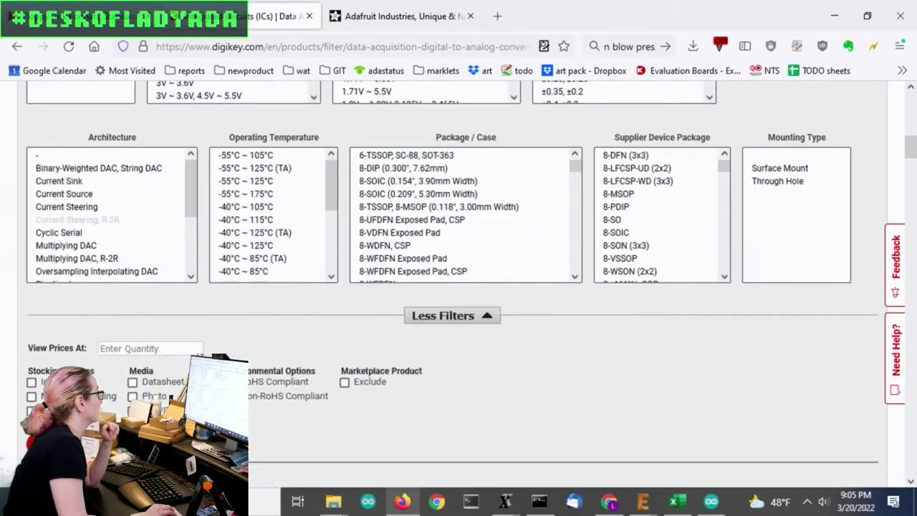
{"action": "scroll", "coordinate": [76, 334], "scroll_direction": "down", "scroll_amount": 2}
{"action": "left_click", "coordinate": [76, 334]}
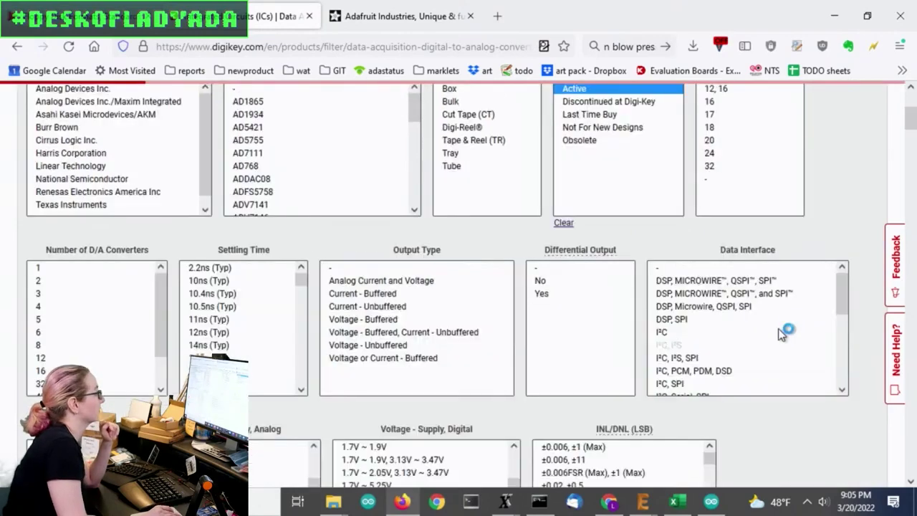
Check the package types in the parts table and restrict the mounting type to Surface Mount
{"action": "scroll", "coordinate": [837, 236], "scroll_direction": "down", "scroll_amount": 5}
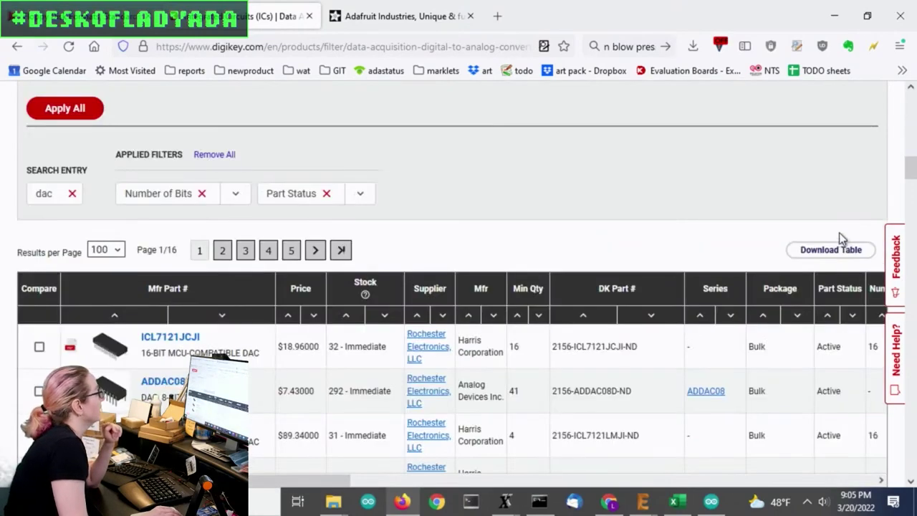
{"action": "scroll", "coordinate": [321, 349], "scroll_direction": "down", "scroll_amount": 3}
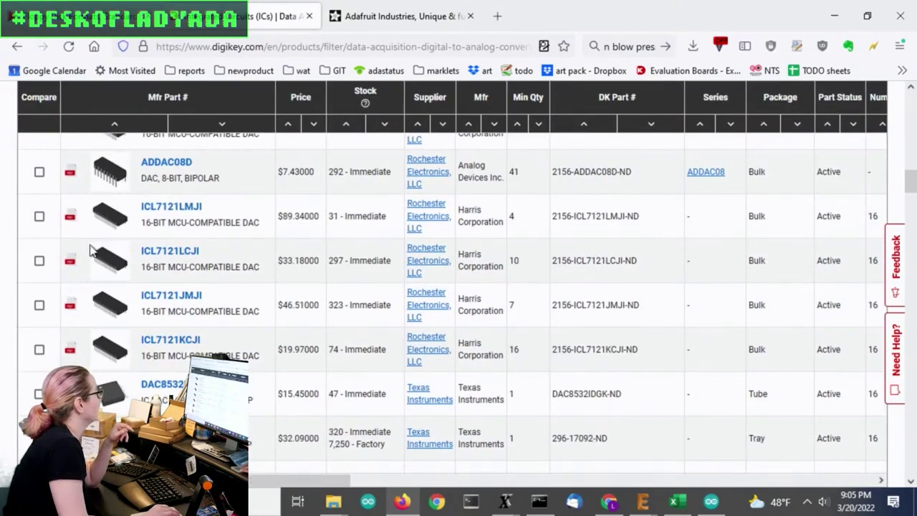
{"action": "mouse_move", "coordinate": [117, 264]}
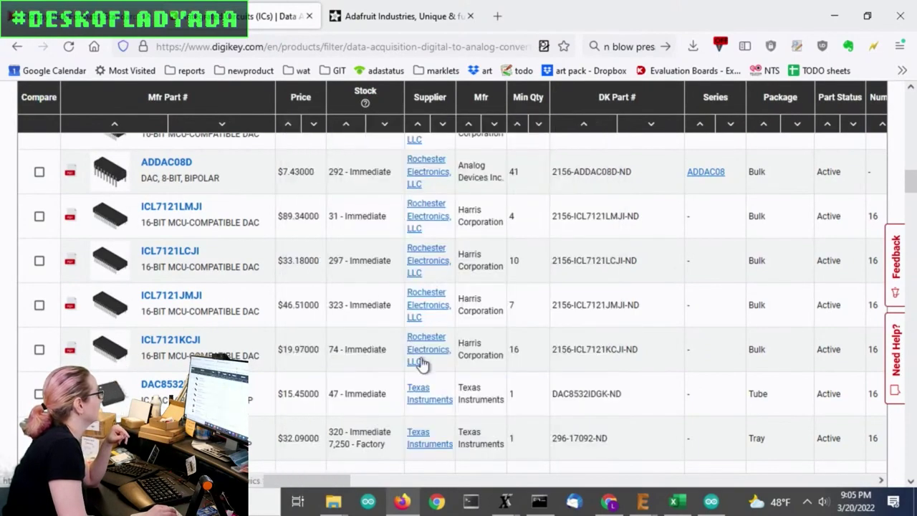
{"action": "scroll", "coordinate": [387, 354], "scroll_direction": "up", "scroll_amount": 4}
{"action": "scroll", "coordinate": [387, 354], "scroll_direction": "up", "scroll_amount": 5}
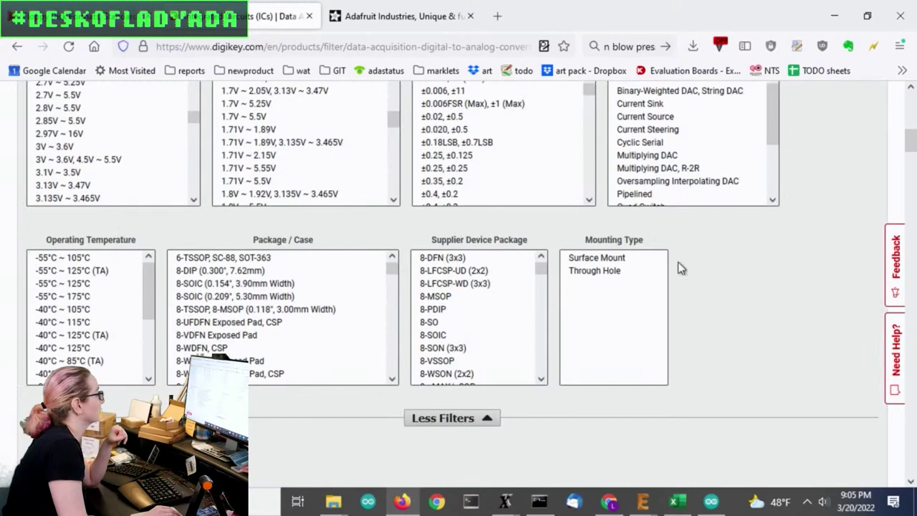
{"action": "left_click", "coordinate": [622, 258]}
{"action": "scroll", "coordinate": [806, 260], "scroll_direction": "down", "scroll_amount": 1}
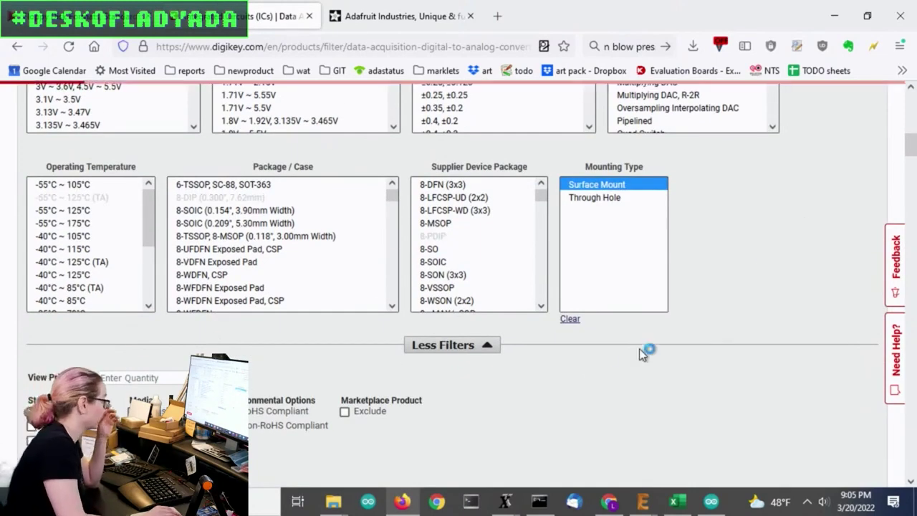
{"action": "scroll", "coordinate": [773, 249], "scroll_direction": "down", "scroll_amount": 12}
Look through the filtered table of surface-mount DACs, comparing their packages, prices and stock
{"action": "scroll", "coordinate": [771, 256], "scroll_direction": "down", "scroll_amount": 4}
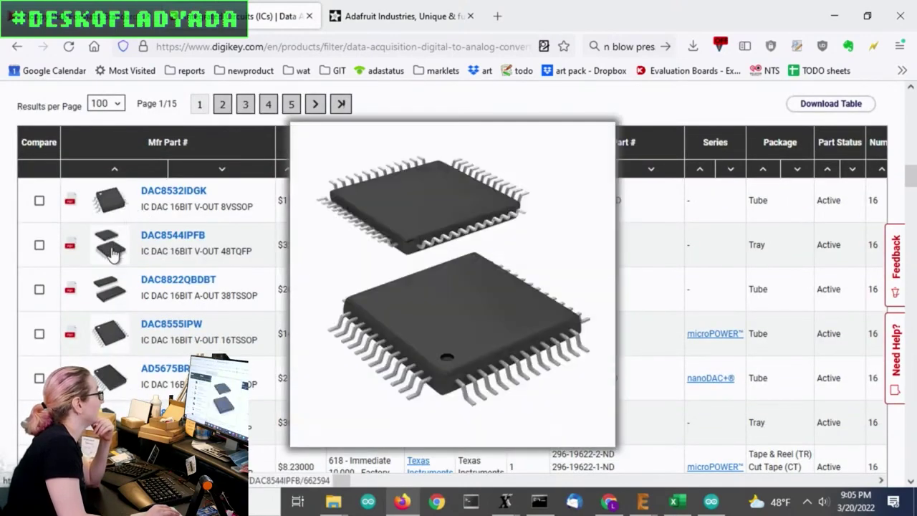
{"action": "mouse_move", "coordinate": [117, 292]}
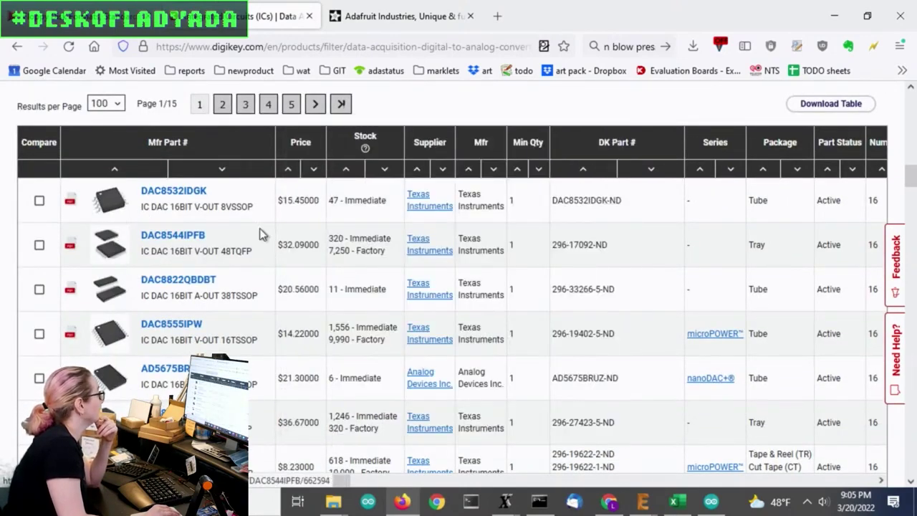
{"action": "scroll", "coordinate": [444, 272], "scroll_direction": "down", "scroll_amount": 1}
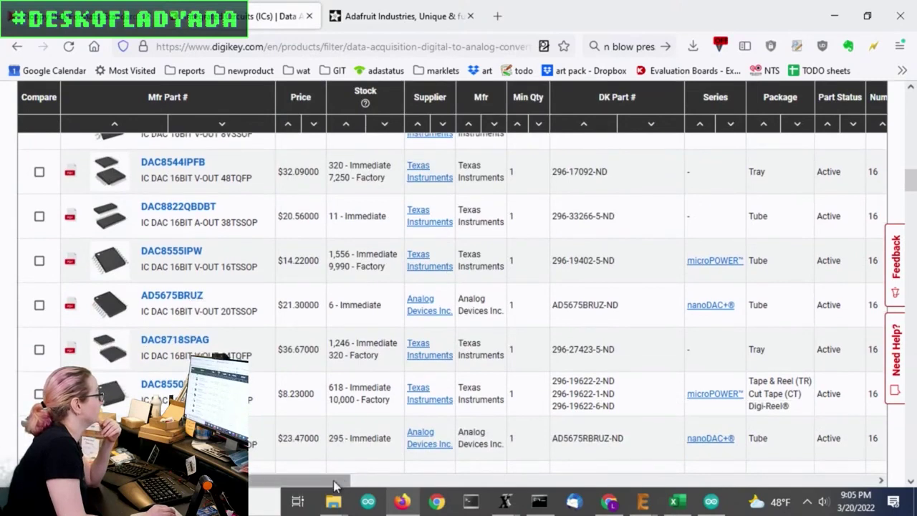
{"action": "left_click_drag", "start_coordinate": [338, 482], "coordinate": [319, 486]}
{"action": "scroll", "coordinate": [303, 311], "scroll_direction": "down", "scroll_amount": 5}
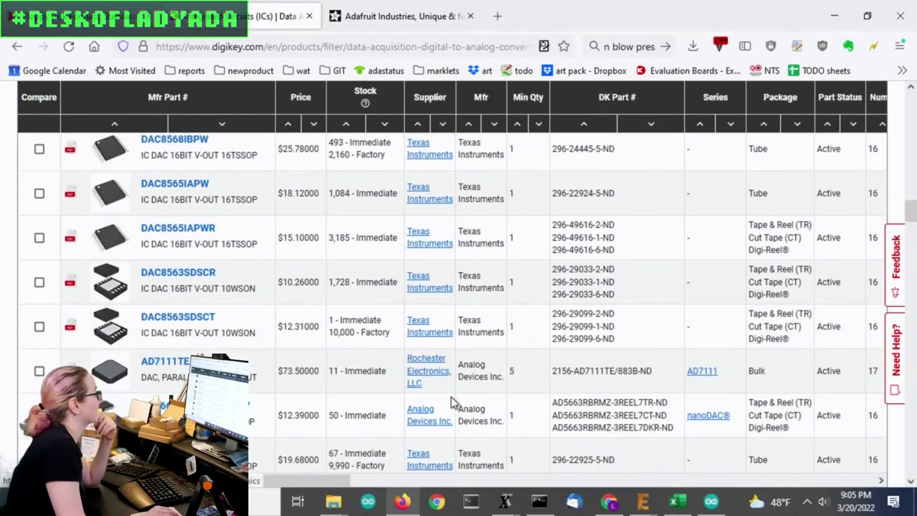
Examine further rows of the surface-mount DAC table and the package filter lists above it
{"action": "scroll", "coordinate": [448, 399], "scroll_direction": "down", "scroll_amount": 3}
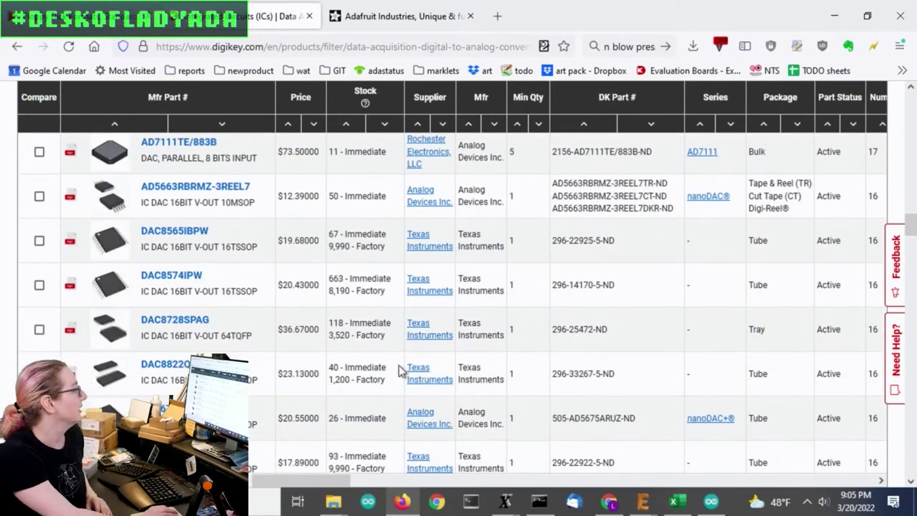
{"action": "scroll", "coordinate": [423, 373], "scroll_direction": "down", "scroll_amount": 3}
{"action": "scroll", "coordinate": [394, 322], "scroll_direction": "up", "scroll_amount": 2}
{"action": "scroll", "coordinate": [364, 282], "scroll_direction": "down", "scroll_amount": 5}
{"action": "scroll", "coordinate": [363, 282], "scroll_direction": "up", "scroll_amount": 8}
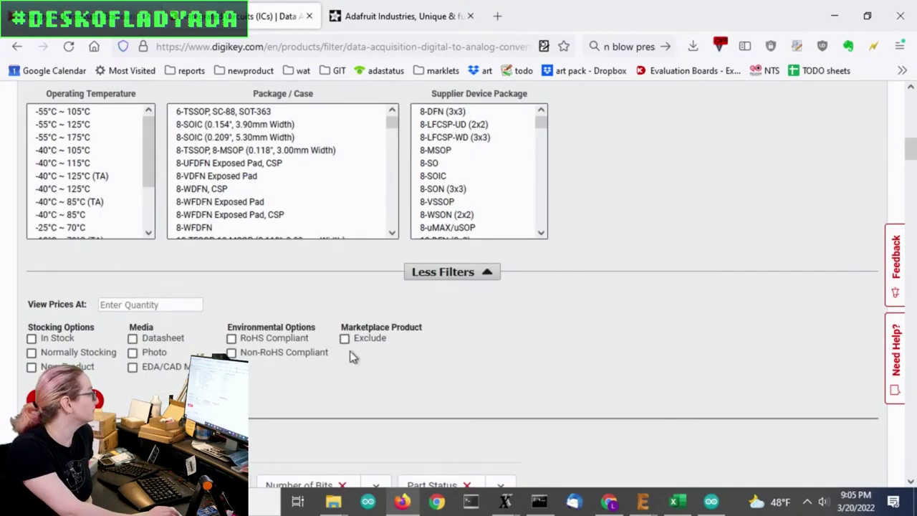
{"action": "scroll", "coordinate": [350, 350], "scroll_direction": "down", "scroll_amount": 5}
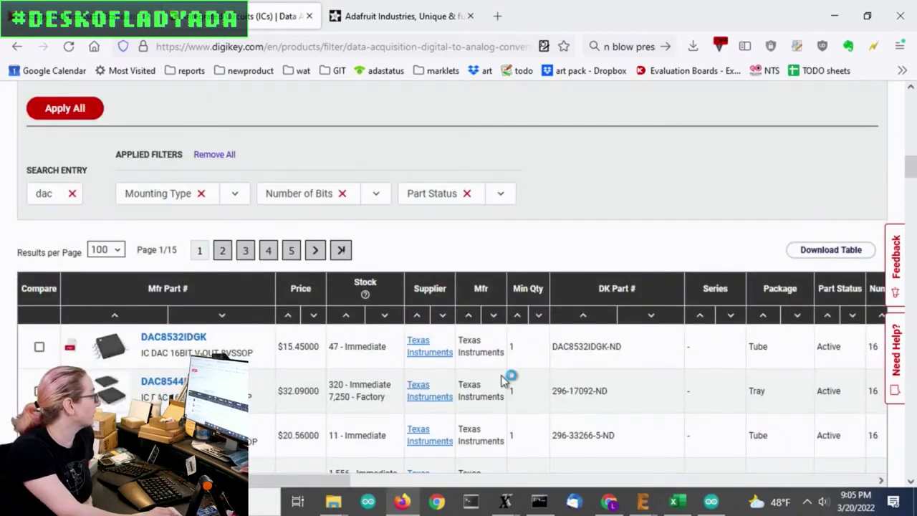
{"action": "scroll", "coordinate": [705, 262], "scroll_direction": "down", "scroll_amount": 10}
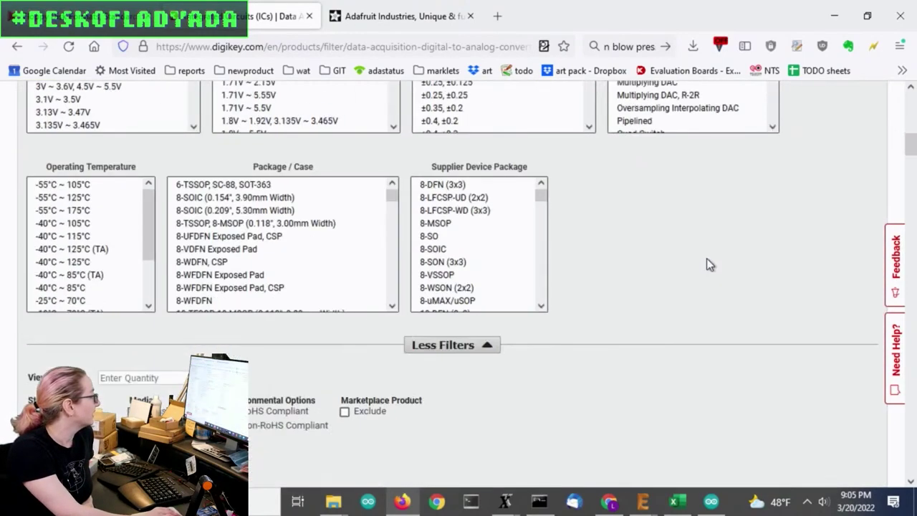
{"action": "scroll", "coordinate": [707, 265], "scroll_direction": "down", "scroll_amount": 5}
{"action": "scroll", "coordinate": [707, 265], "scroll_direction": "up", "scroll_amount": 4}
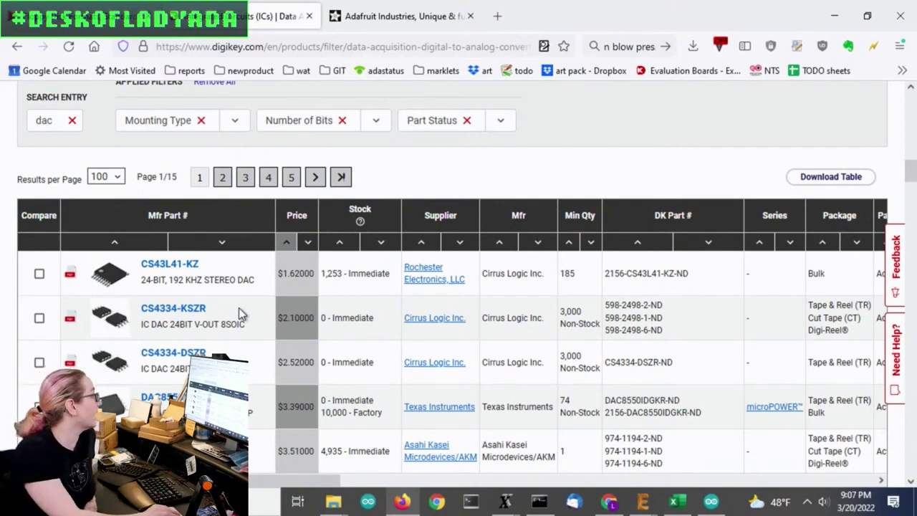
Examine the bit depth, converter count, output type, data interface, reference type and supply voltage columns of the lowest-priced DACs
{"action": "left_click_drag", "start_coordinate": [293, 485], "coordinate": [607, 471]}
{"action": "scroll", "coordinate": [624, 289], "scroll_direction": "down", "scroll_amount": 2}
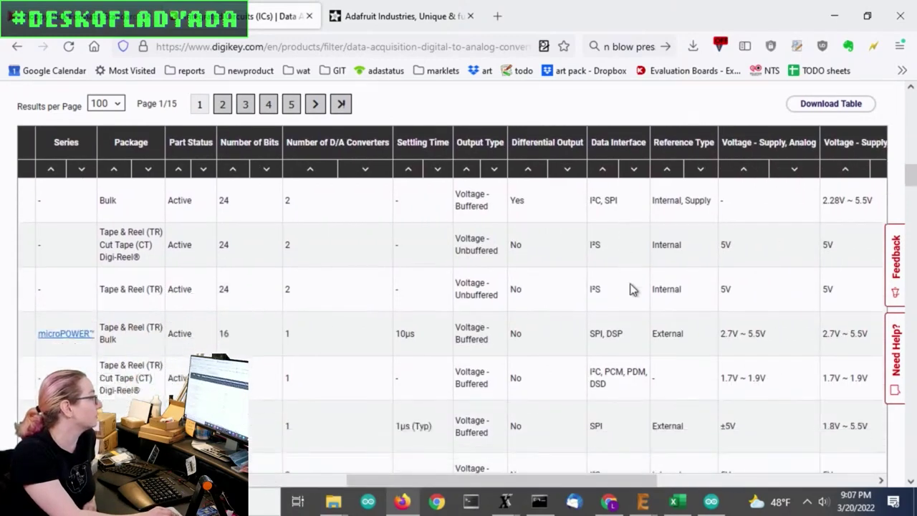
{"action": "scroll", "coordinate": [637, 301], "scroll_direction": "up", "scroll_amount": 4}
{"action": "scroll", "coordinate": [649, 315], "scroll_direction": "down", "scroll_amount": 4}
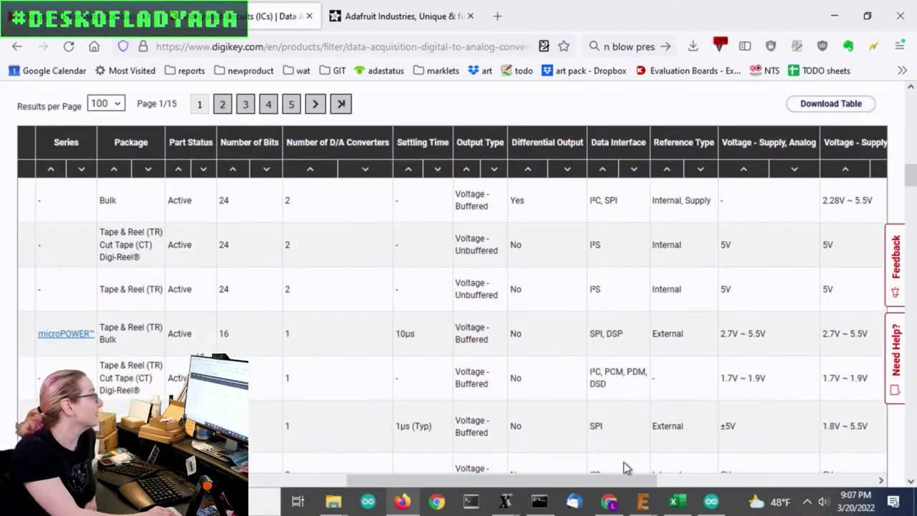
{"action": "left_click_drag", "start_coordinate": [622, 479], "coordinate": [632, 454]}
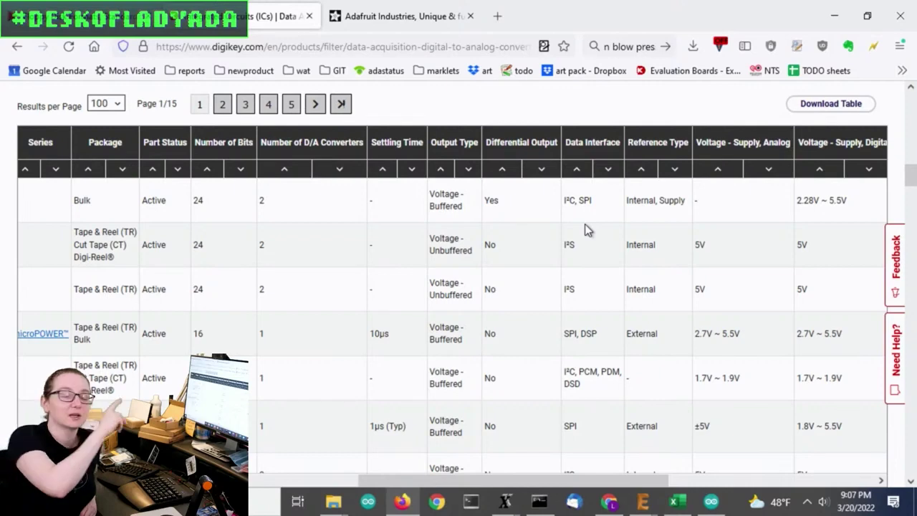
{"action": "left_click_drag", "start_coordinate": [566, 474], "coordinate": [451, 475]}
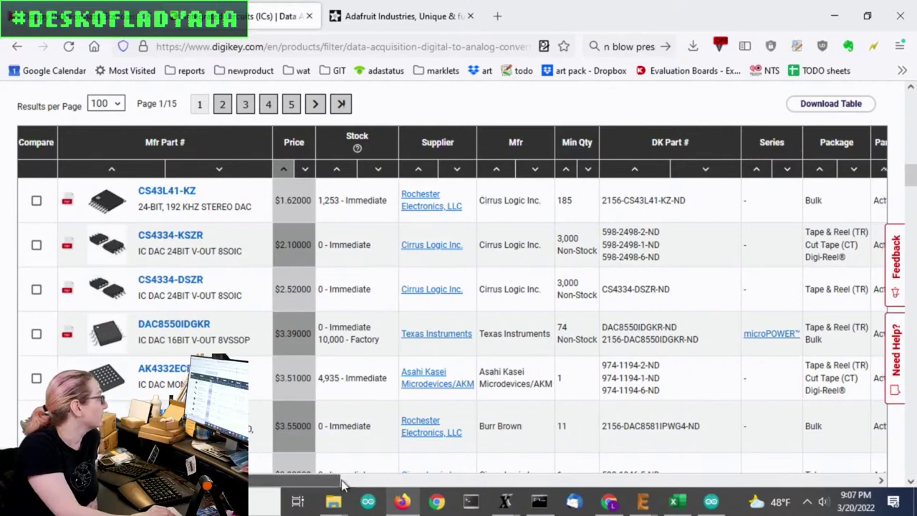
Narrow the number of bits selection to 16 and the "-" entry
{"action": "scroll", "coordinate": [686, 364], "scroll_direction": "up", "scroll_amount": 10}
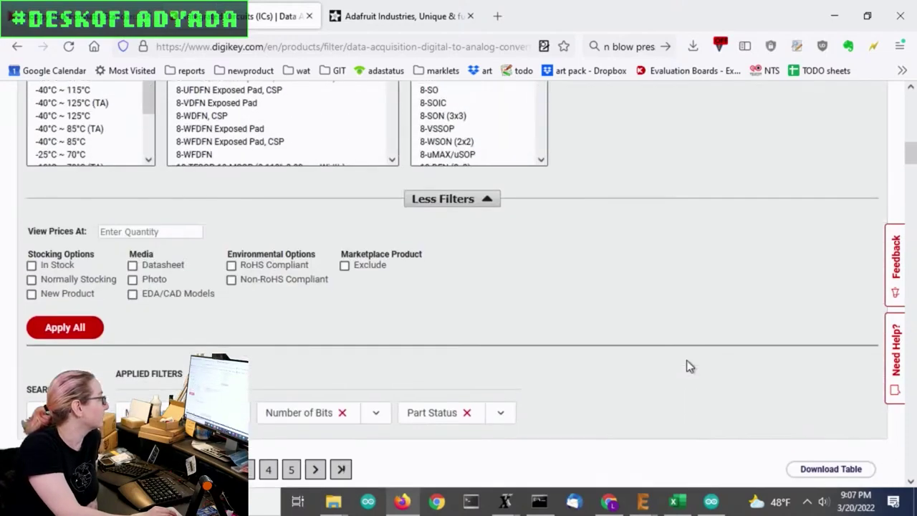
{"action": "scroll", "coordinate": [788, 248], "scroll_direction": "up", "scroll_amount": 1}
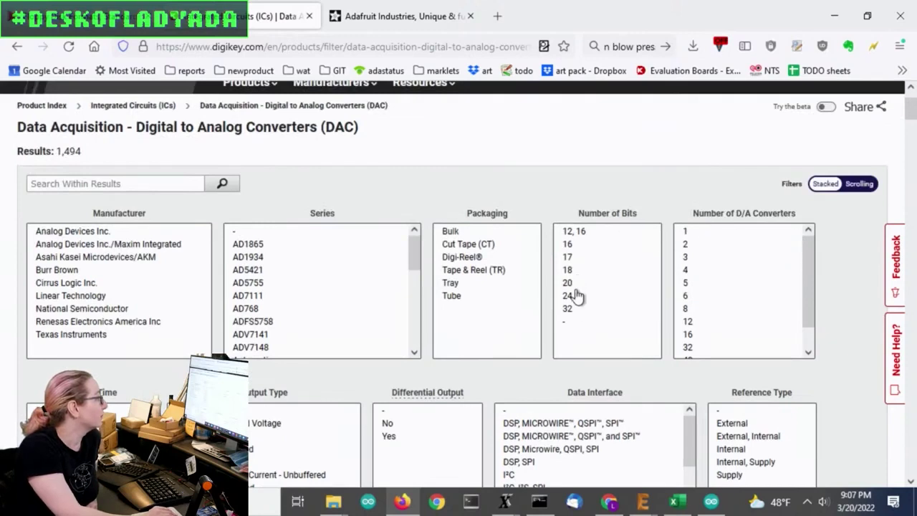
{"action": "left_click", "coordinate": [586, 245]}
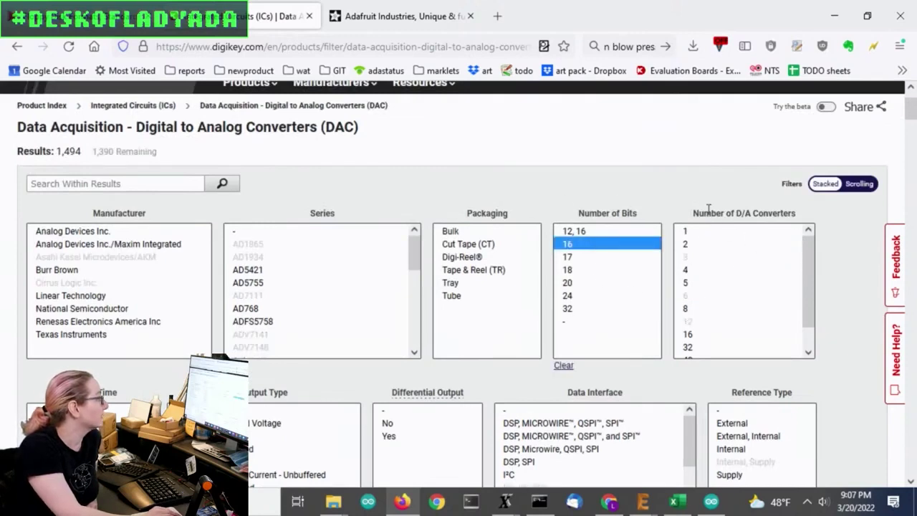
{"action": "left_click", "coordinate": [594, 321], "text": "ctrl"}
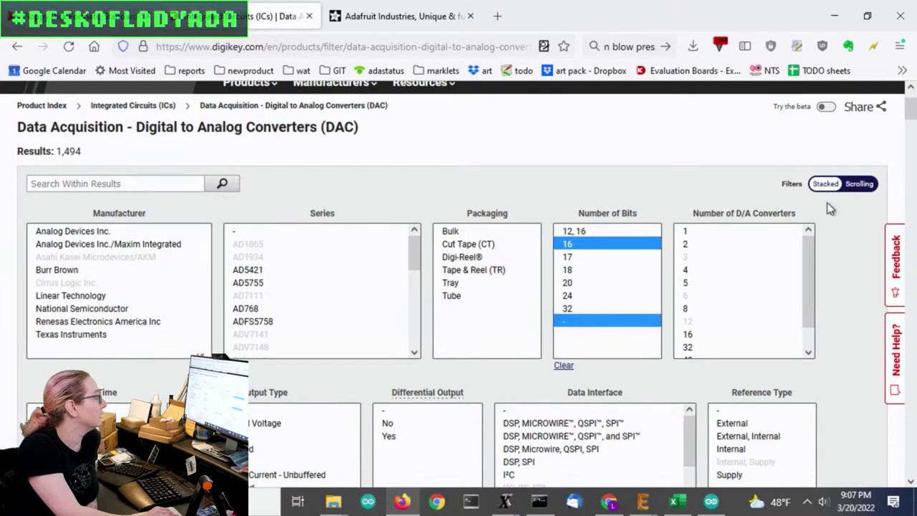
Review the remaining filter options, including architecture, data interface and package, alongside the lowest-priced parts in the table
{"action": "scroll", "coordinate": [652, 207], "scroll_direction": "down", "scroll_amount": 4}
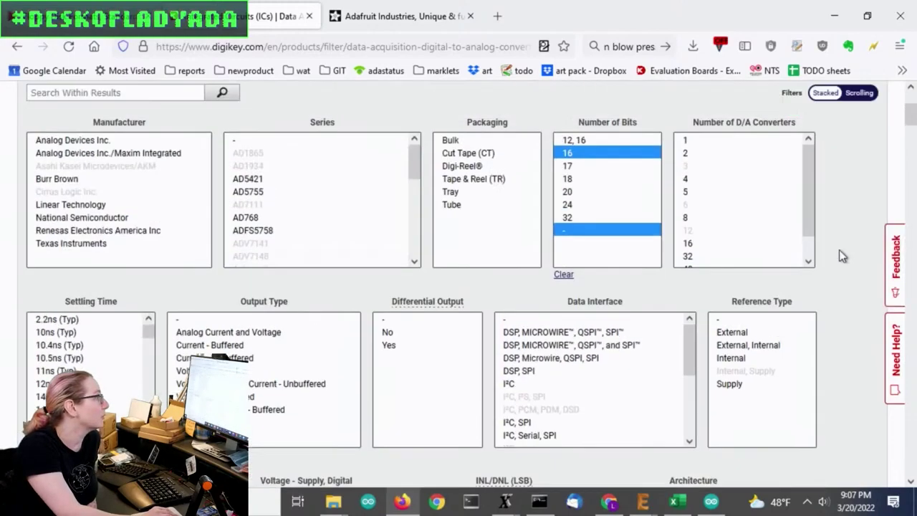
{"action": "scroll", "coordinate": [840, 252], "scroll_direction": "down", "scroll_amount": 10}
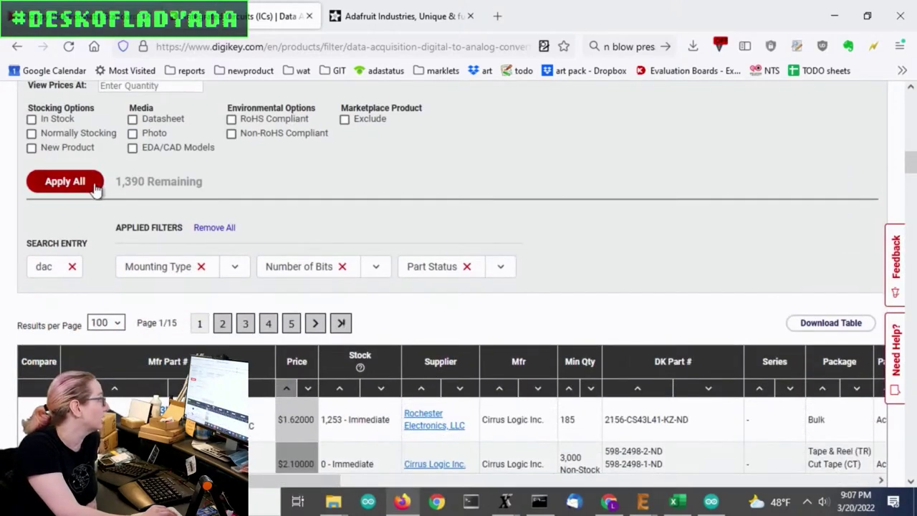
{"action": "scroll", "coordinate": [334, 229], "scroll_direction": "up", "scroll_amount": 7}
{"action": "scroll", "coordinate": [734, 226], "scroll_direction": "down", "scroll_amount": 8}
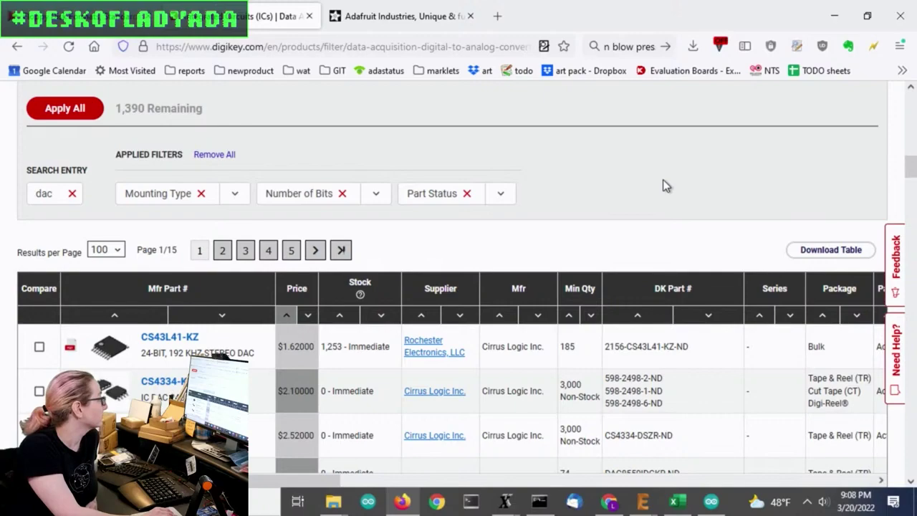
{"action": "scroll", "coordinate": [663, 186], "scroll_direction": "down", "scroll_amount": 1}
{"action": "scroll", "coordinate": [663, 186], "scroll_direction": "up", "scroll_amount": 4}
{"action": "scroll", "coordinate": [663, 186], "scroll_direction": "down", "scroll_amount": 6}
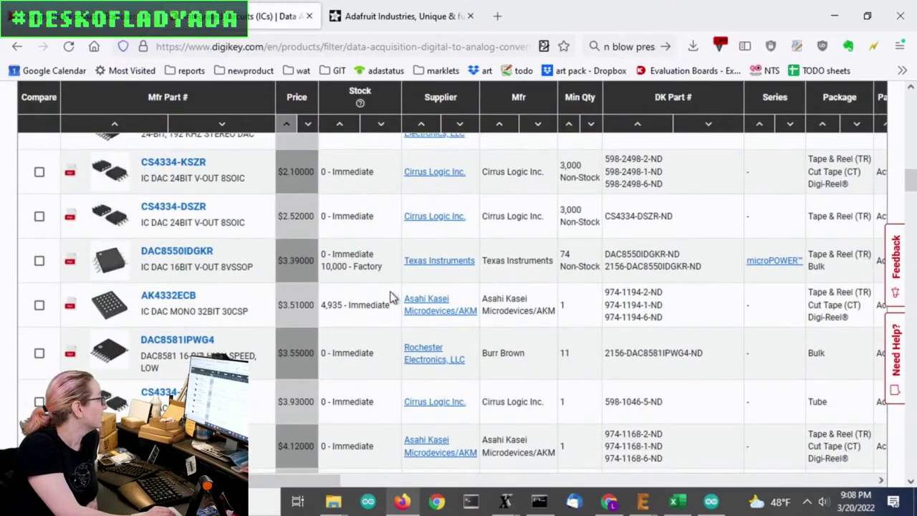
{"action": "scroll", "coordinate": [318, 331], "scroll_direction": "up", "scroll_amount": 10}
{"action": "scroll", "coordinate": [574, 309], "scroll_direction": "up", "scroll_amount": 2}
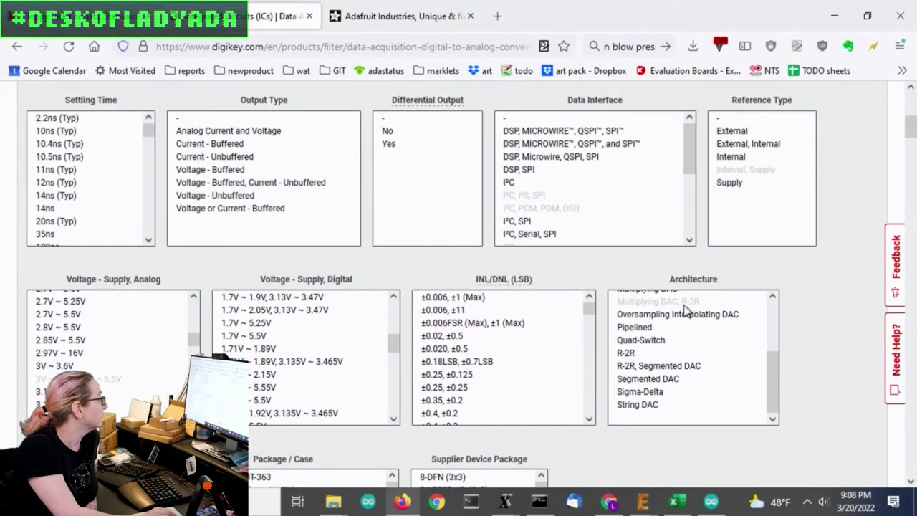
{"action": "scroll", "coordinate": [745, 301], "scroll_direction": "up", "scroll_amount": 2}
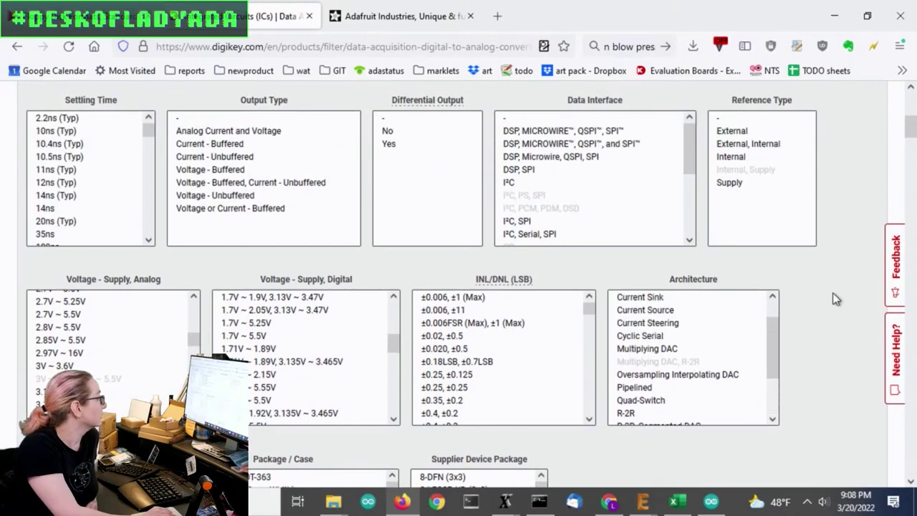
{"action": "scroll", "coordinate": [817, 283], "scroll_direction": "down", "scroll_amount": 5}
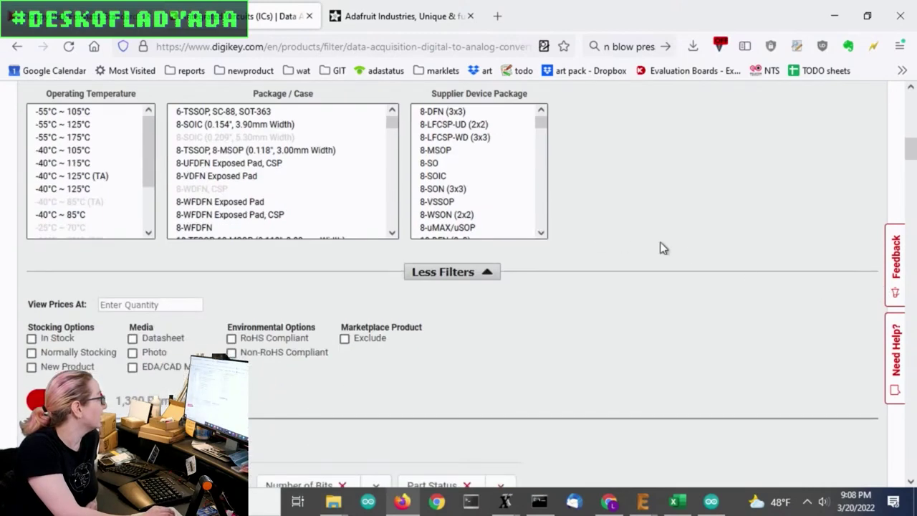
{"action": "scroll", "coordinate": [660, 248], "scroll_direction": "up", "scroll_amount": 5}
{"action": "scroll", "coordinate": [300, 183], "scroll_direction": "up", "scroll_amount": 3}
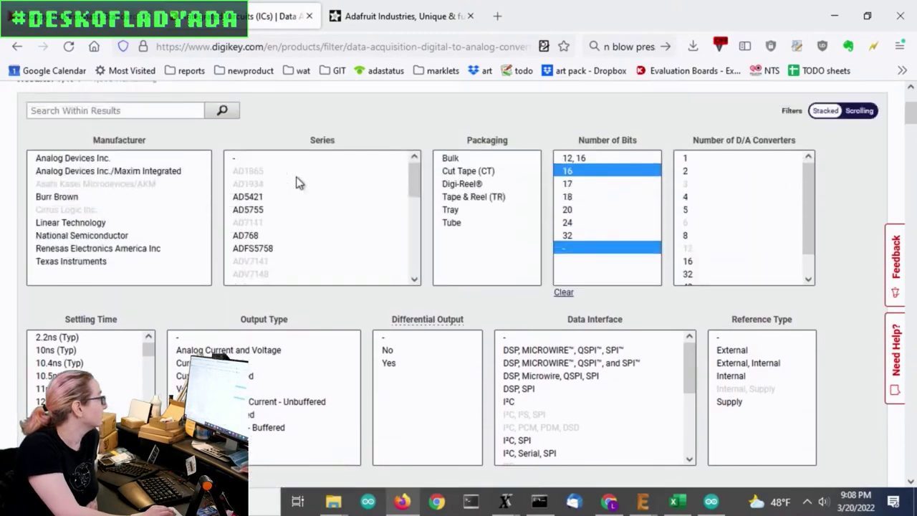
Restrict the number of D/A converters to 1 and 2
{"action": "left_click_drag", "start_coordinate": [808, 203], "coordinate": [823, 177]}
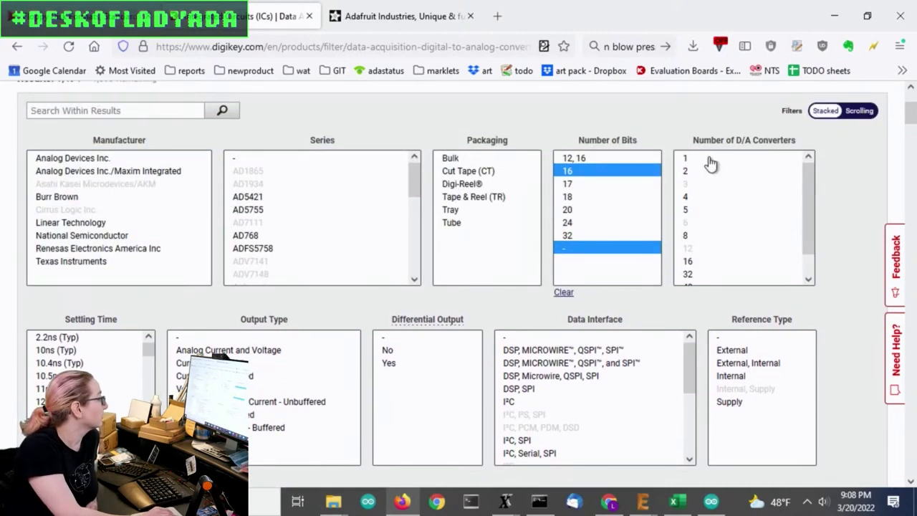
{"action": "left_click_drag", "start_coordinate": [710, 164], "coordinate": [711, 174]}
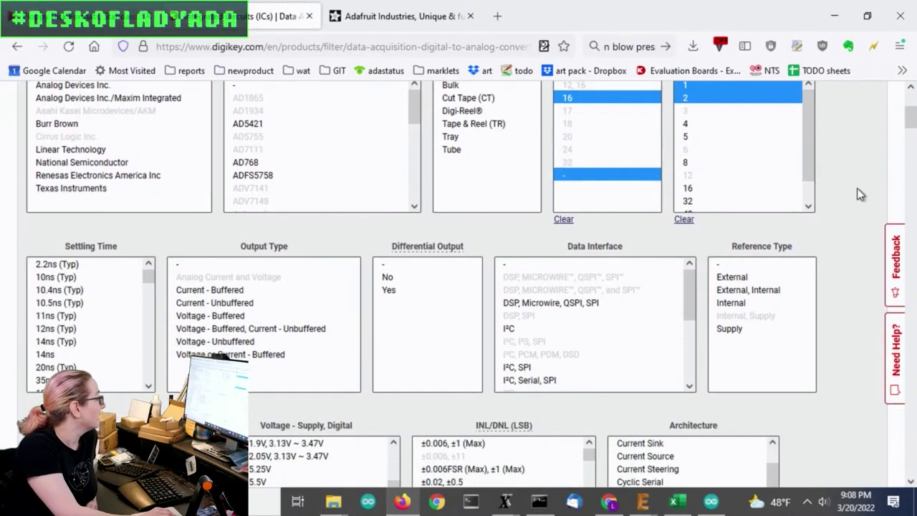
{"action": "scroll", "coordinate": [857, 188], "scroll_direction": "down", "scroll_amount": 1}
Restrict the data interface to the I²C options from "I²C" through "I²C, Serial, SPI" and apply all selected filters
{"action": "left_click_drag", "start_coordinate": [681, 231], "coordinate": [722, 227]}
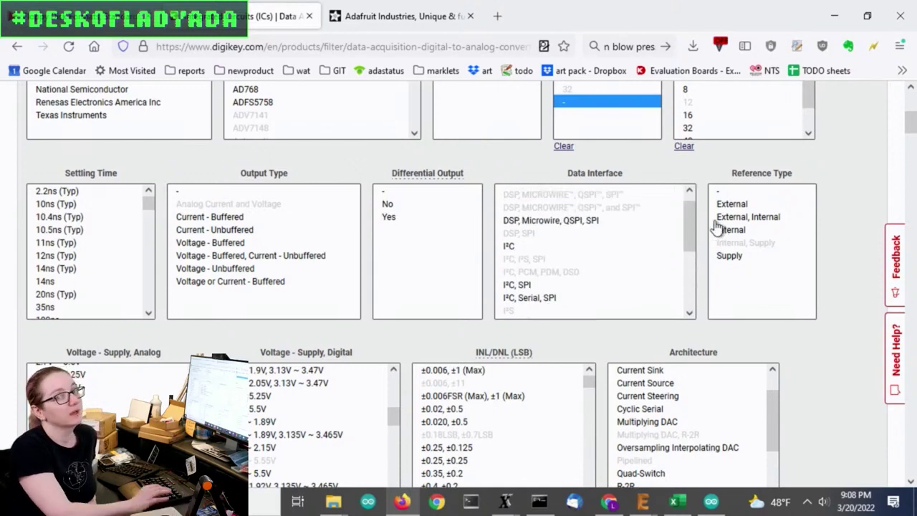
{"action": "left_click", "coordinate": [526, 246]}
{"action": "left_click", "coordinate": [544, 299], "text": "shift"}
{"action": "left_click_drag", "start_coordinate": [696, 247], "coordinate": [692, 293]}
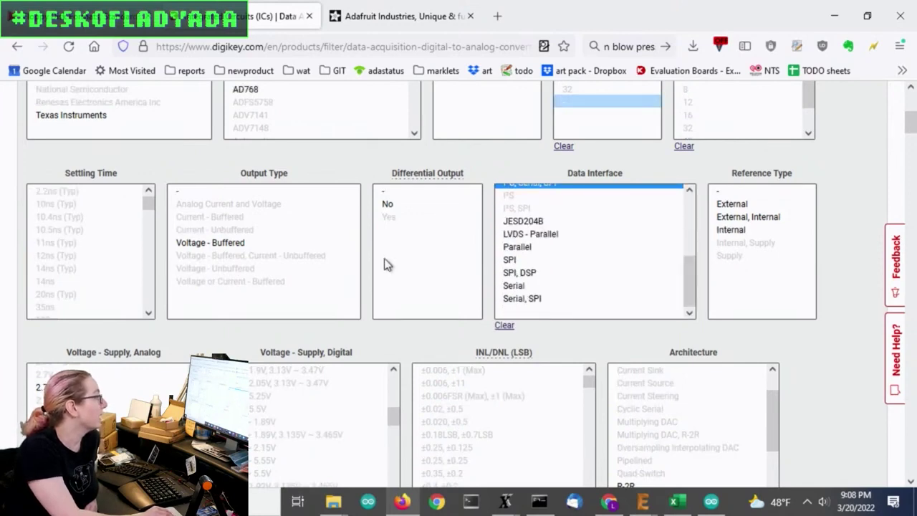
{"action": "scroll", "coordinate": [838, 357], "scroll_direction": "down", "scroll_amount": 10}
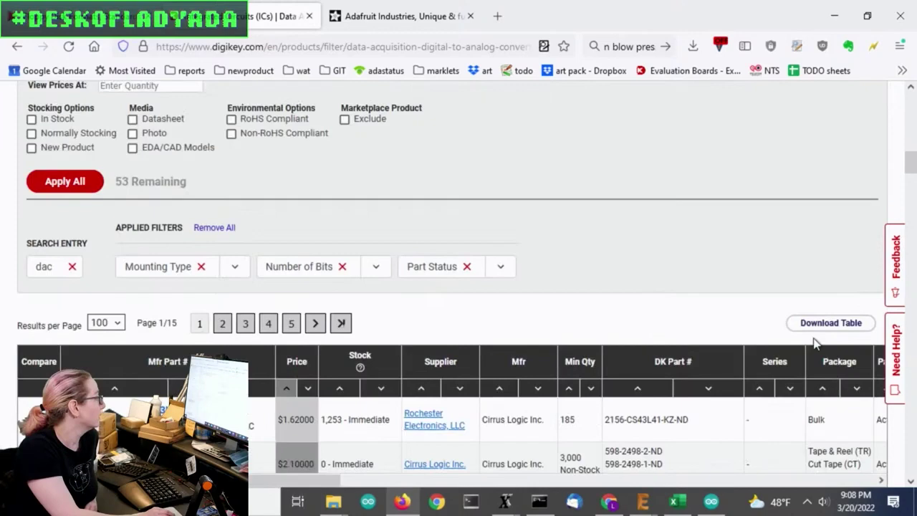
{"action": "left_click", "coordinate": [65, 181]}
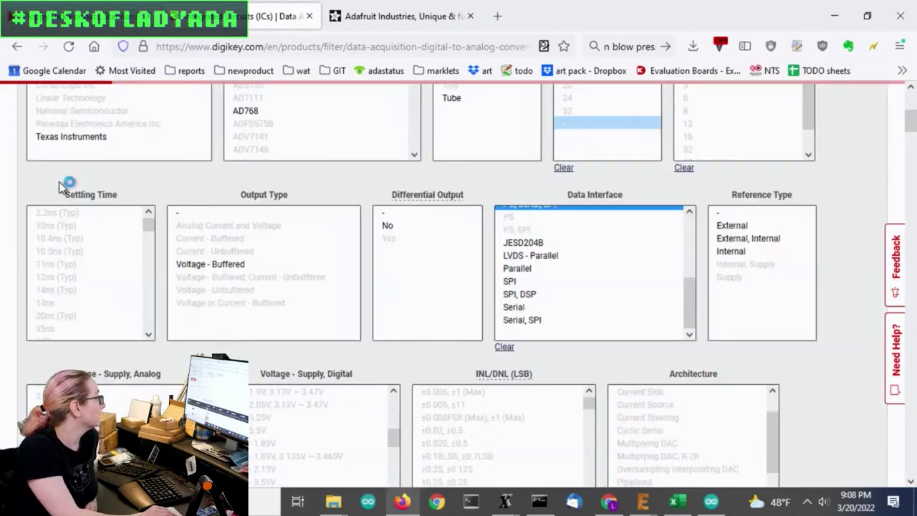
Look through the 16-bit I²C DACs sorted by price, comparing their stock, minimum quantity and packages
{"action": "scroll", "coordinate": [692, 254], "scroll_direction": "down", "scroll_amount": 10}
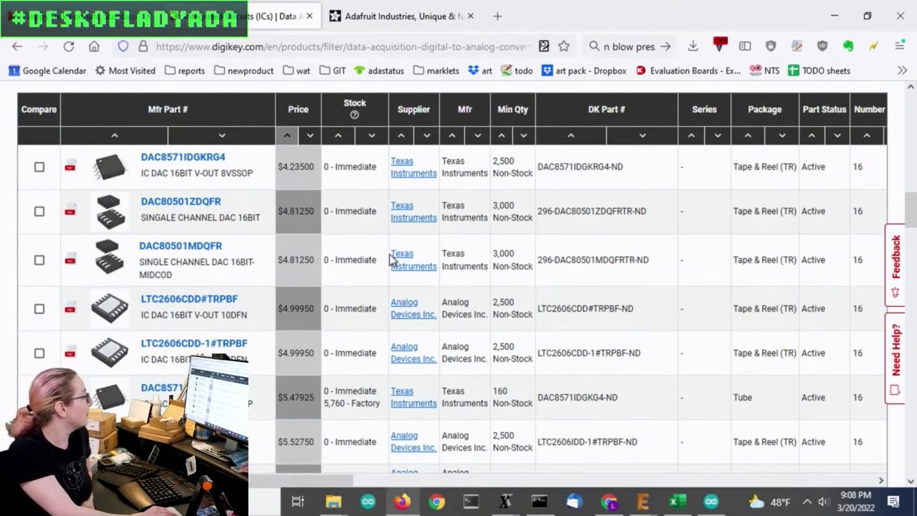
{"action": "scroll", "coordinate": [389, 257], "scroll_direction": "down", "scroll_amount": 10}
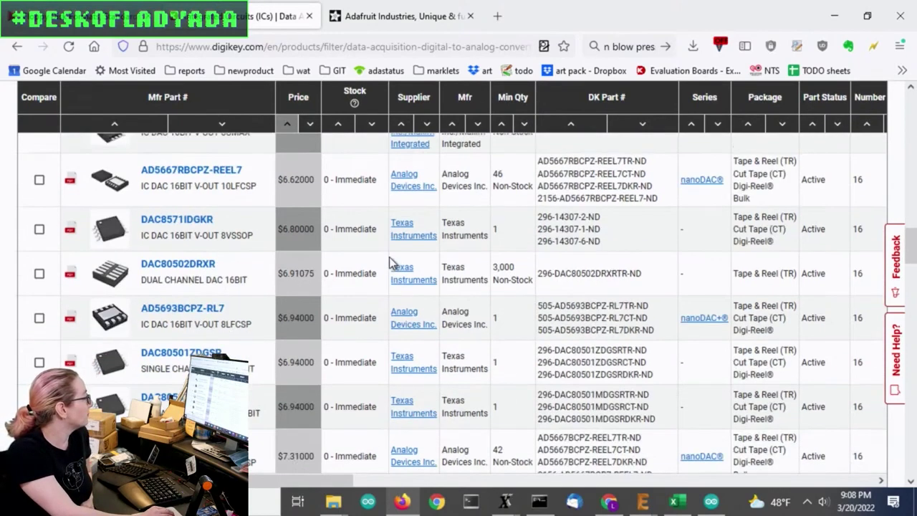
{"action": "scroll", "coordinate": [389, 256], "scroll_direction": "up", "scroll_amount": 1}
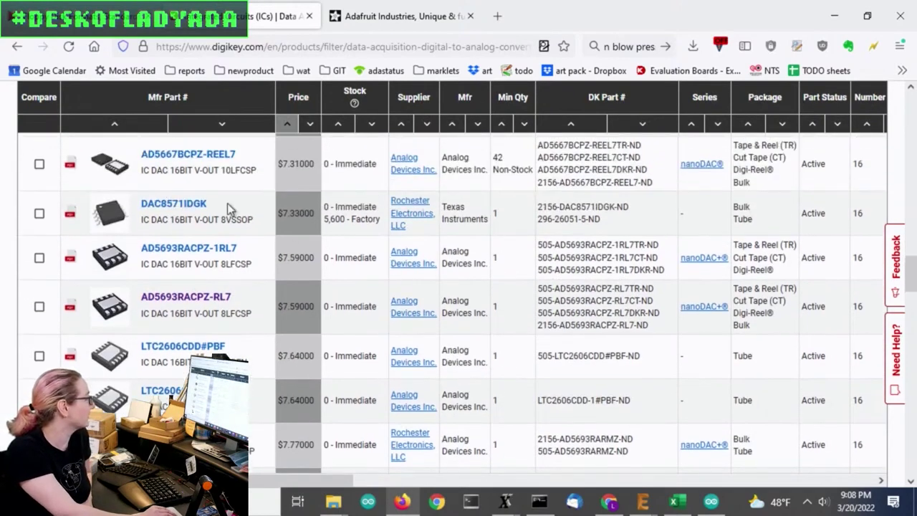
{"action": "scroll", "coordinate": [367, 236], "scroll_direction": "down", "scroll_amount": 3}
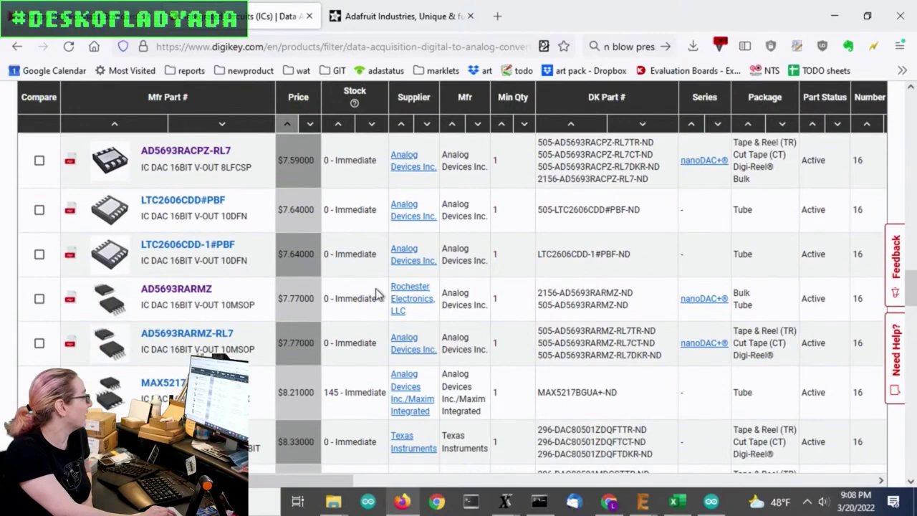
{"action": "scroll", "coordinate": [373, 251], "scroll_direction": "down", "scroll_amount": 2}
Set the quantity for viewing prices to 1000 and apply it to the results
{"action": "scroll", "coordinate": [392, 280], "scroll_direction": "up", "scroll_amount": 7}
{"action": "scroll", "coordinate": [393, 286], "scroll_direction": "up", "scroll_amount": 10}
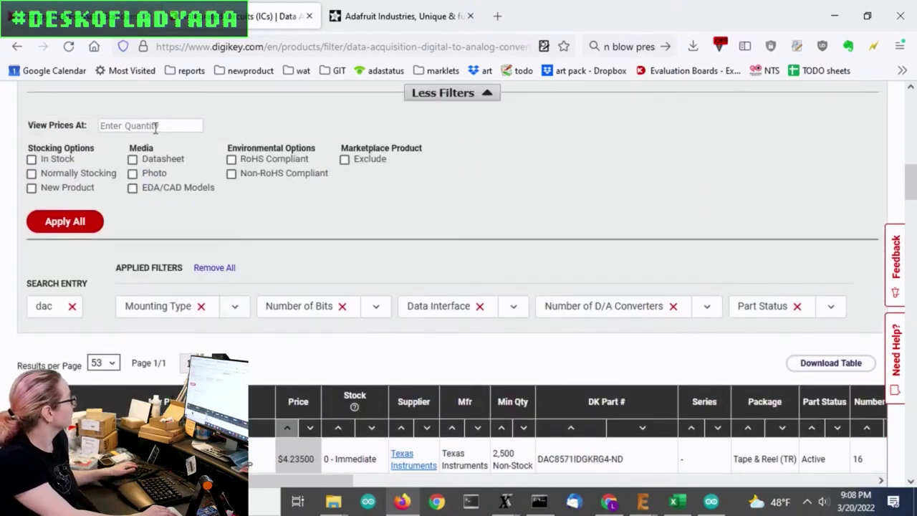
{"action": "left_click", "coordinate": [155, 125]}
{"action": "type", "text": "5000"}
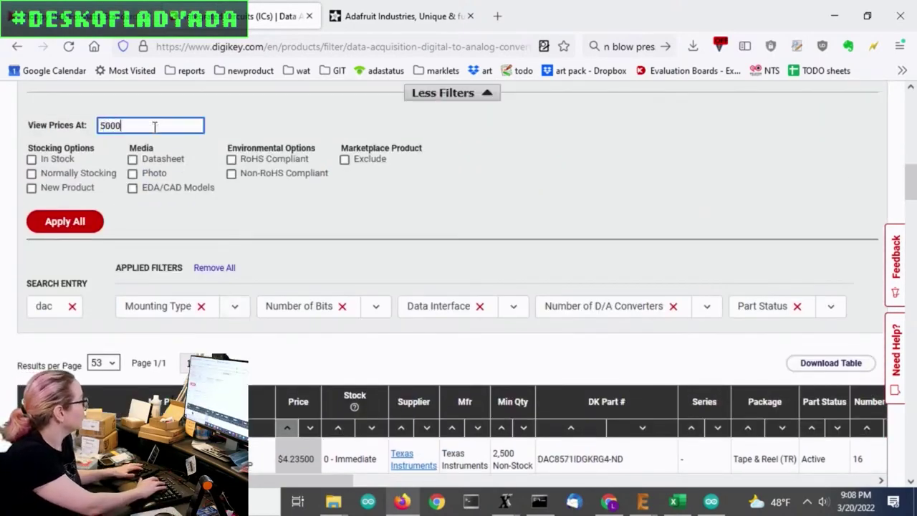
{"action": "key", "text": "Home"}
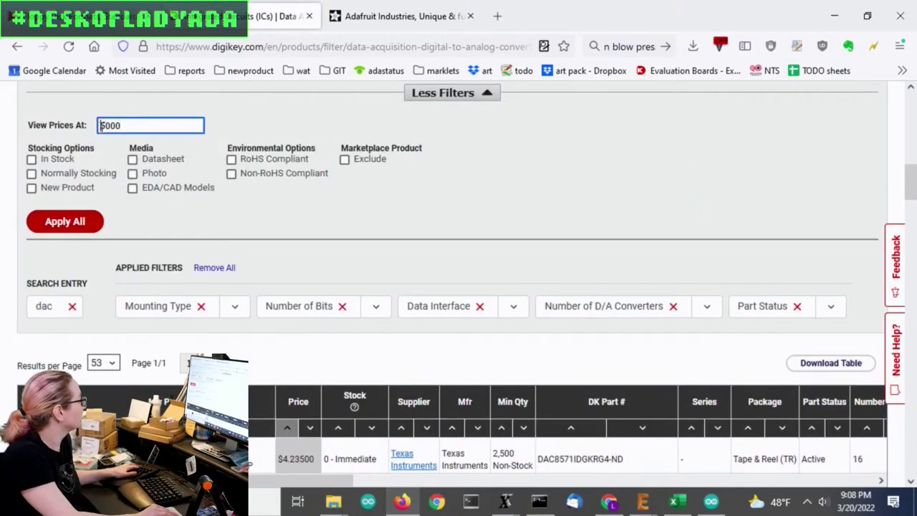
{"action": "key", "text": "shift+Right"}
{"action": "type", "text": "1"}
{"action": "left_click", "coordinate": [65, 222]}
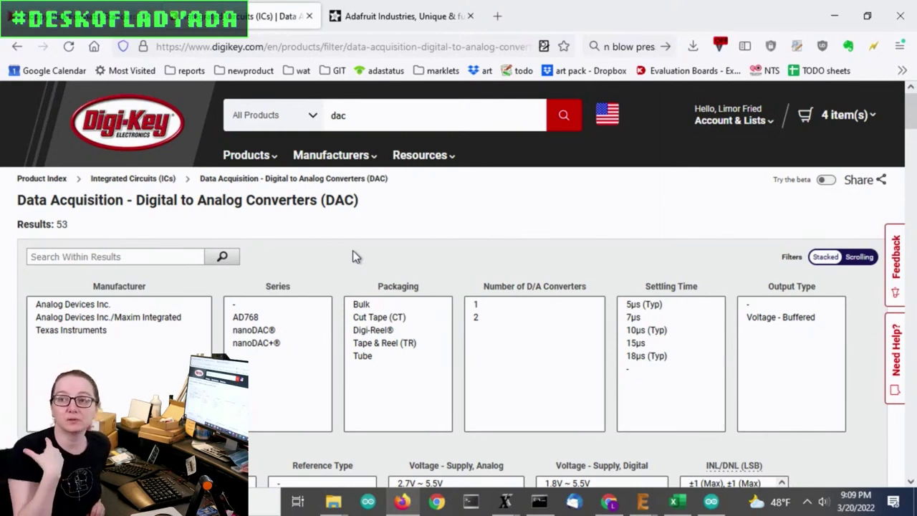
Compare the listed DACs' prices at quantity 1000 and open the product page of the AD5693RACPZ-RL7
{"action": "scroll", "coordinate": [650, 198], "scroll_direction": "down", "scroll_amount": 8}
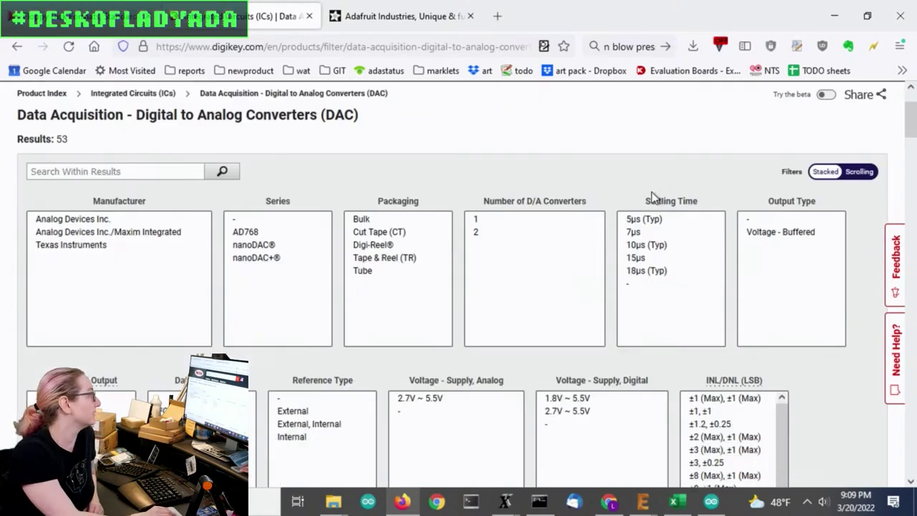
{"action": "scroll", "coordinate": [654, 189], "scroll_direction": "down", "scroll_amount": 5}
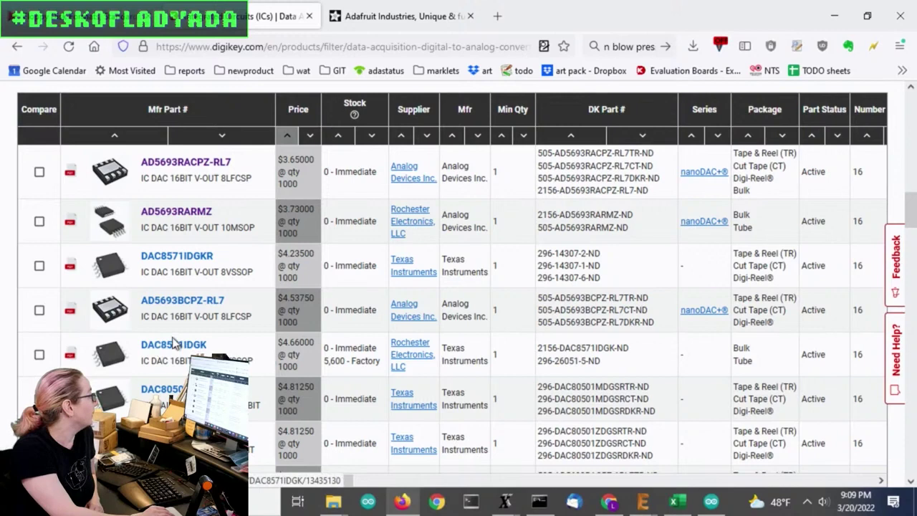
{"action": "scroll", "coordinate": [297, 315], "scroll_direction": "down", "scroll_amount": 2}
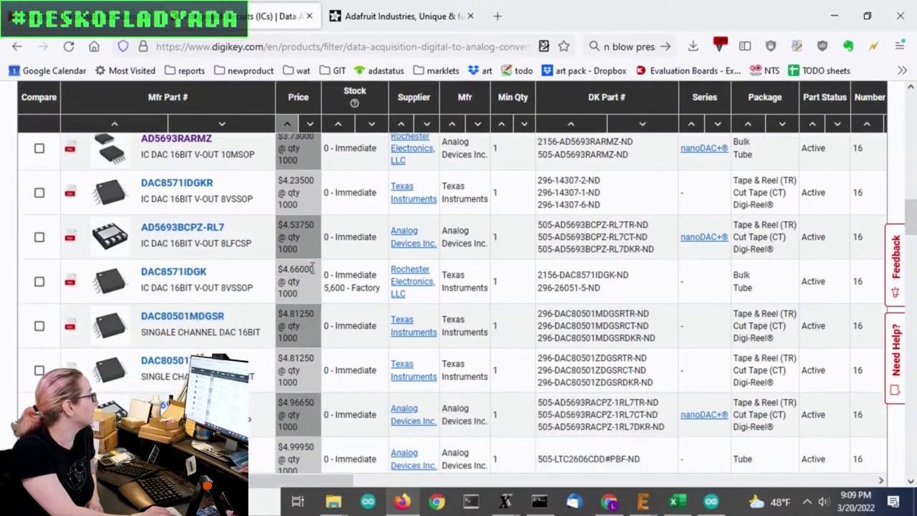
{"action": "scroll", "coordinate": [253, 304], "scroll_direction": "up", "scroll_amount": 3}
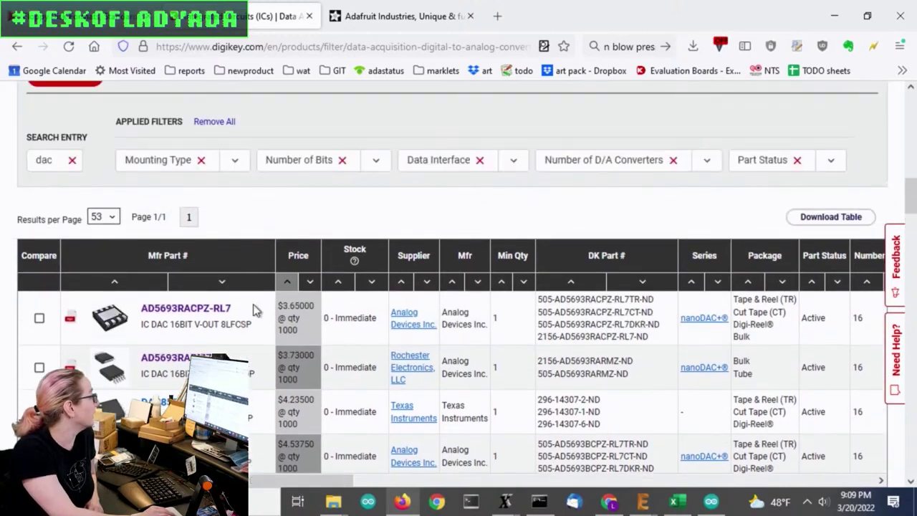
{"action": "left_click", "coordinate": [184, 310]}
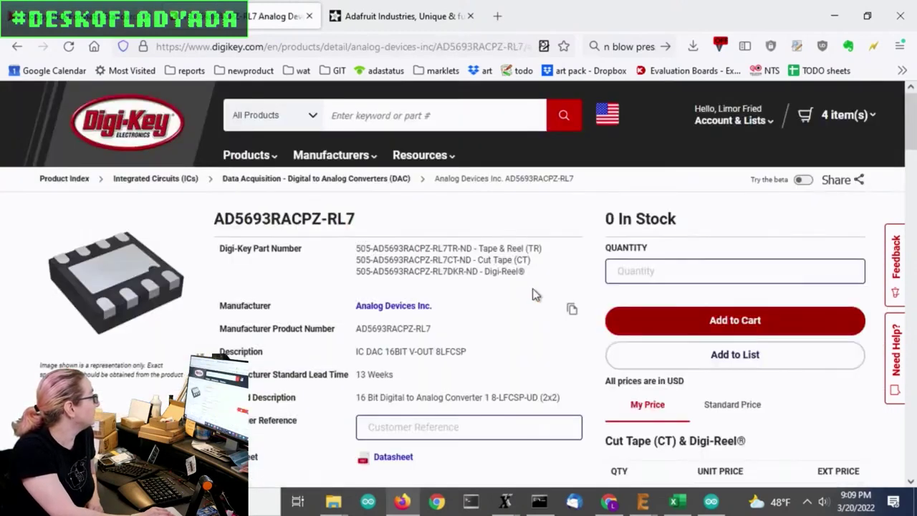
Examine the AD5693RACPZ-RL7's product attributes, including the analog and digital supply voltages, output type and number of bits
{"action": "scroll", "coordinate": [530, 317], "scroll_direction": "down", "scroll_amount": 1}
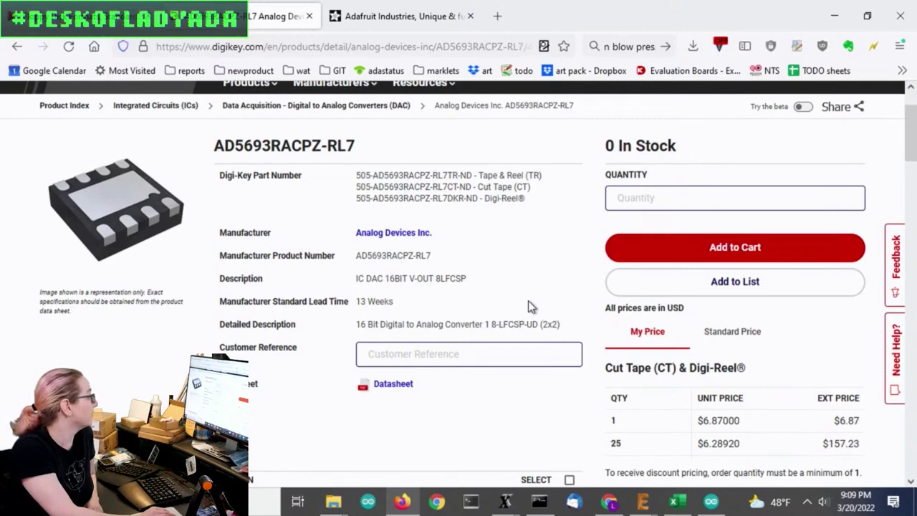
{"action": "scroll", "coordinate": [528, 307], "scroll_direction": "down", "scroll_amount": 3}
{"action": "scroll", "coordinate": [529, 305], "scroll_direction": "down", "scroll_amount": 5}
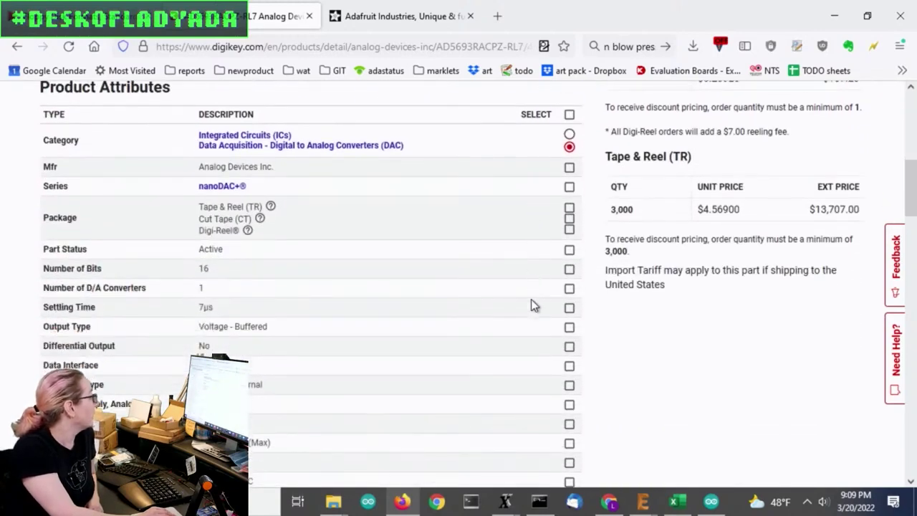
{"action": "scroll", "coordinate": [531, 306], "scroll_direction": "down", "scroll_amount": 1}
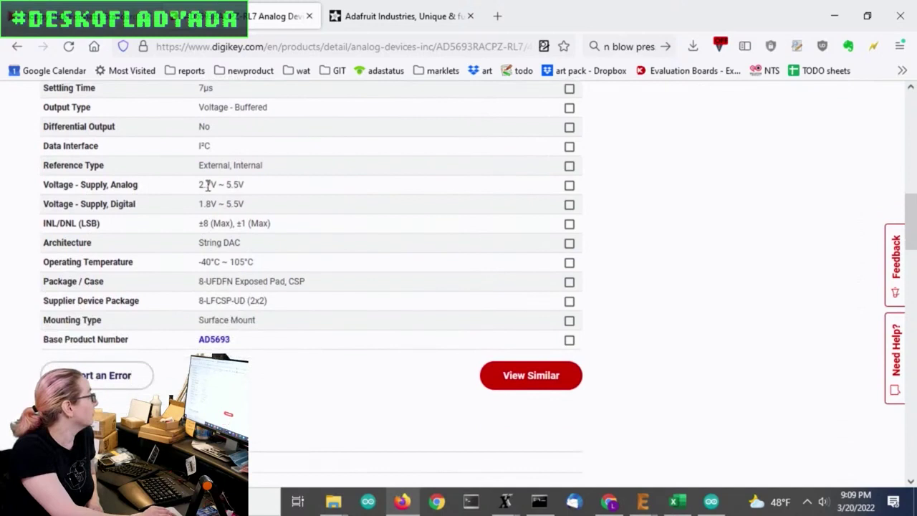
{"action": "left_click_drag", "start_coordinate": [190, 186], "coordinate": [290, 205]}
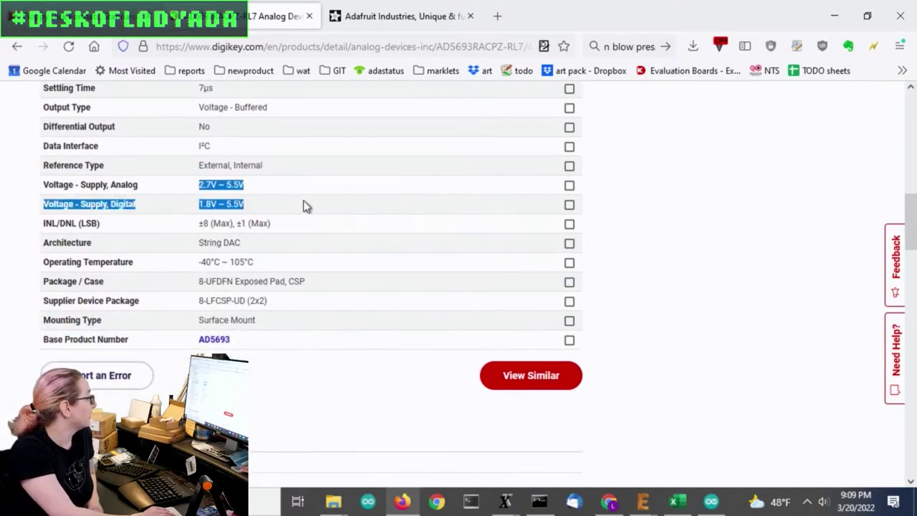
{"action": "scroll", "coordinate": [335, 208], "scroll_direction": "up", "scroll_amount": 1}
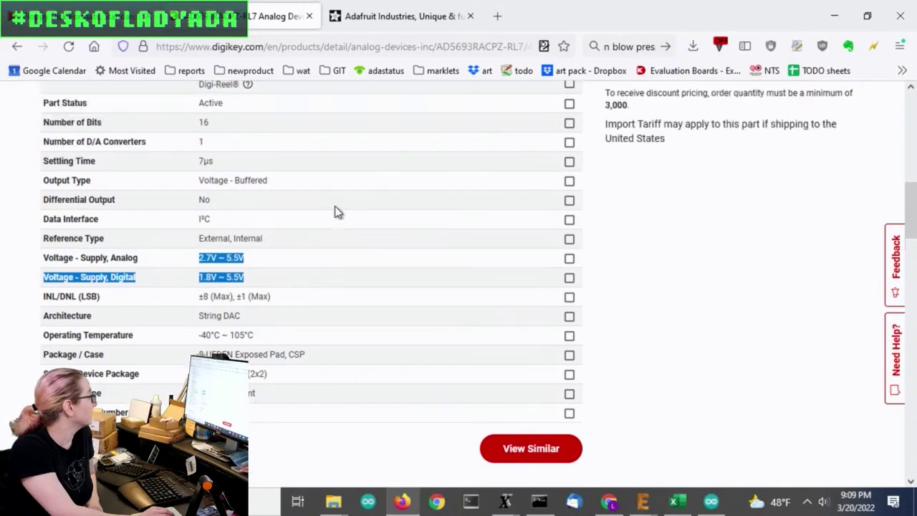
{"action": "scroll", "coordinate": [341, 209], "scroll_direction": "up", "scroll_amount": 1}
{"action": "left_click_drag", "start_coordinate": [268, 253], "coordinate": [188, 254]}
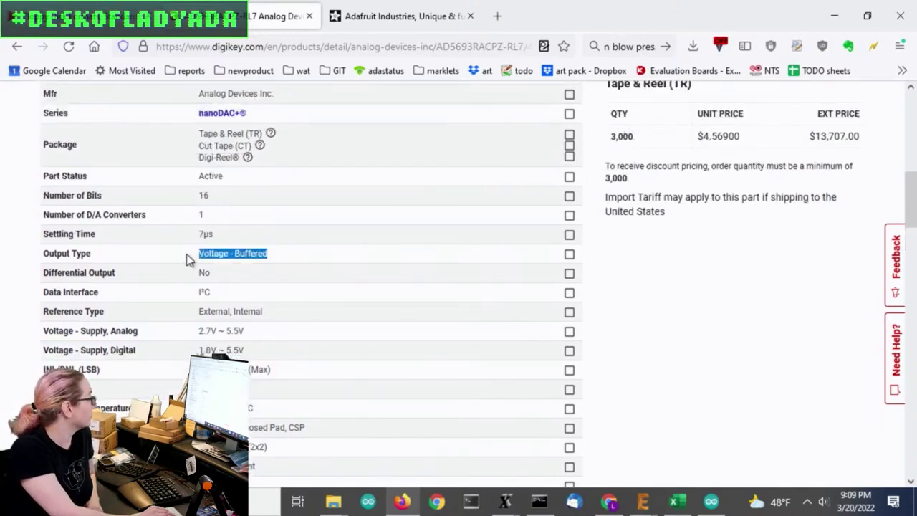
{"action": "left_click", "coordinate": [284, 192]}
{"action": "triple_click", "coordinate": [284, 192]}
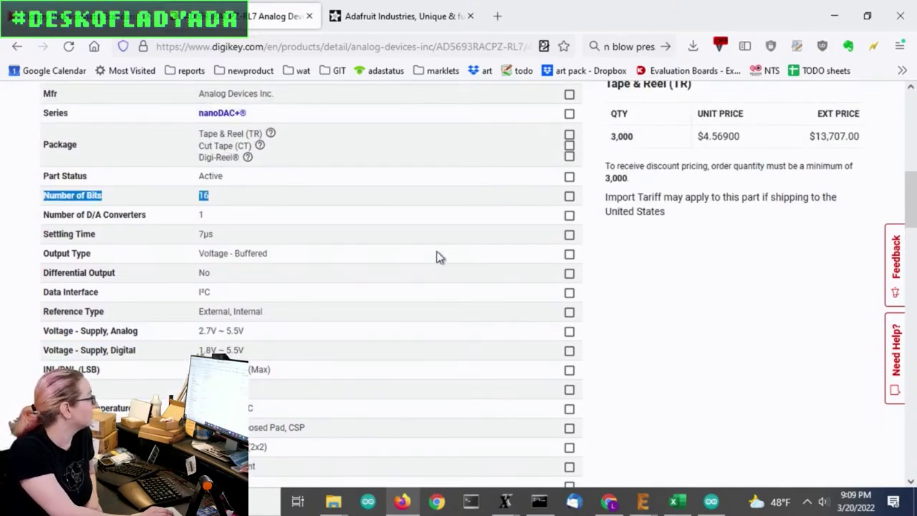
Enter an order quantity of 1000 for the AD5693RACPZ-RL7 and check the unit prices by packaging
{"action": "scroll", "coordinate": [438, 256], "scroll_direction": "up", "scroll_amount": 1}
{"action": "scroll", "coordinate": [440, 254], "scroll_direction": "up", "scroll_amount": 4}
{"action": "scroll", "coordinate": [487, 251], "scroll_direction": "up", "scroll_amount": 1}
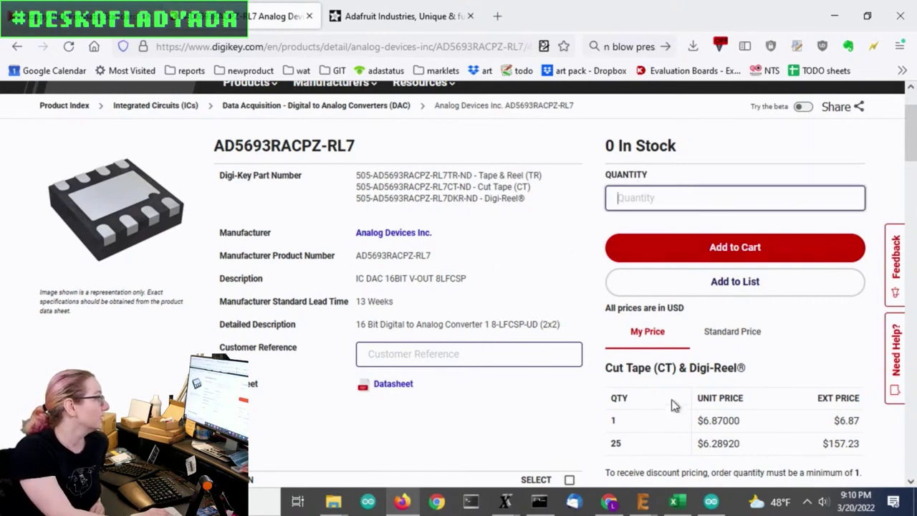
{"action": "scroll", "coordinate": [829, 406], "scroll_direction": "up", "scroll_amount": 2}
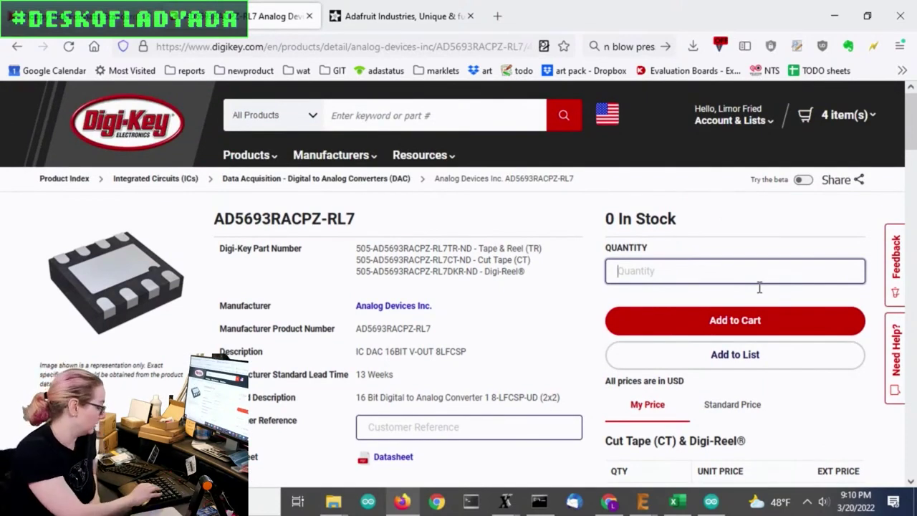
{"action": "type", "text": "1000"}
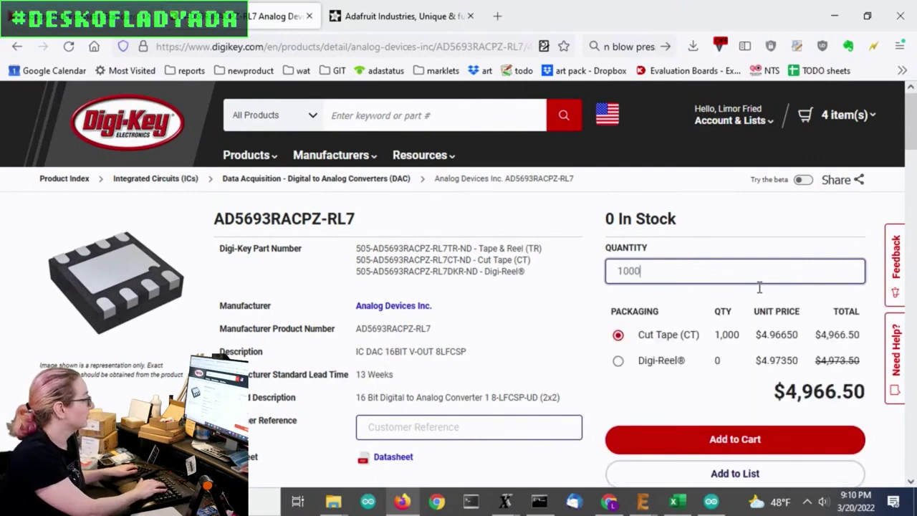
{"action": "scroll", "coordinate": [755, 268], "scroll_direction": "down", "scroll_amount": 1}
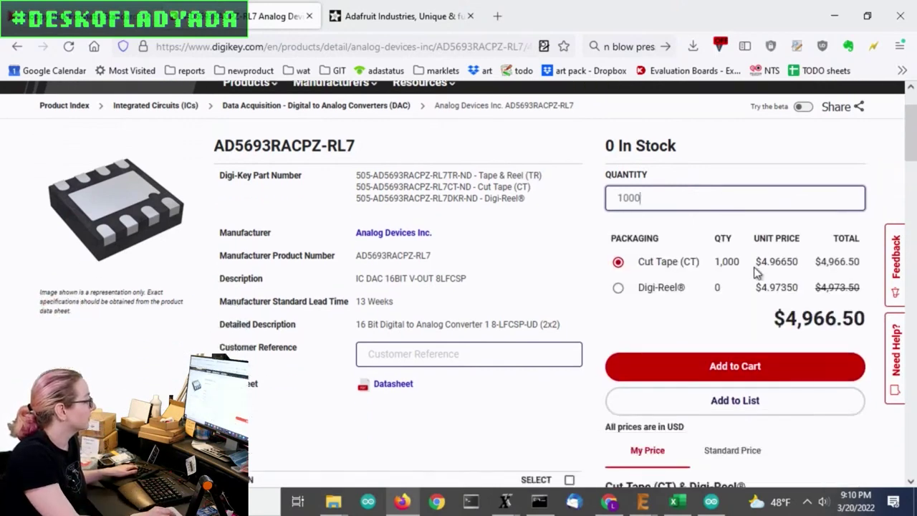
{"action": "scroll", "coordinate": [755, 268], "scroll_direction": "up", "scroll_amount": 1}
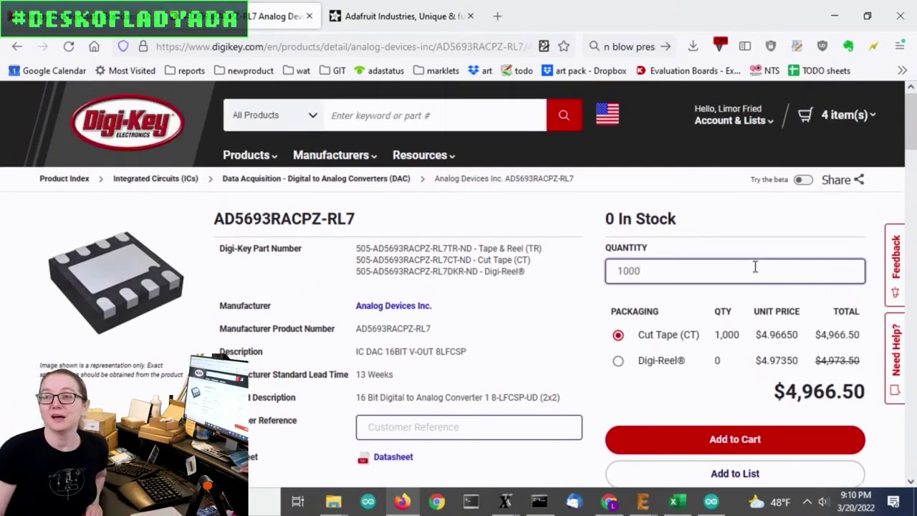